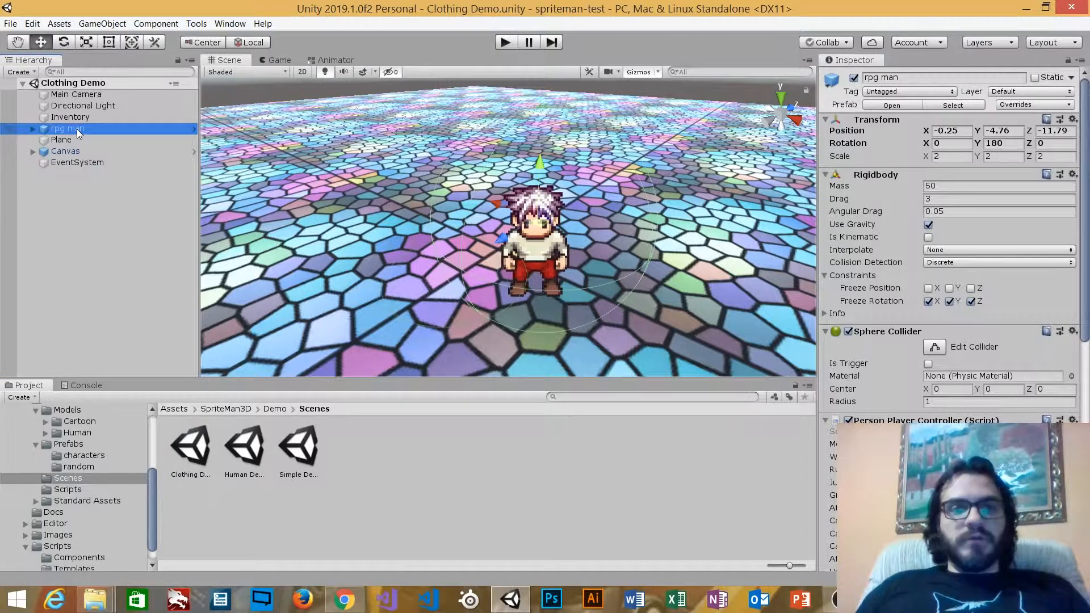
Expand the rpg man hierarchy down to its body parts and inspect the Managed Sprite's Root Sprite Manager reference.
click(34, 129)
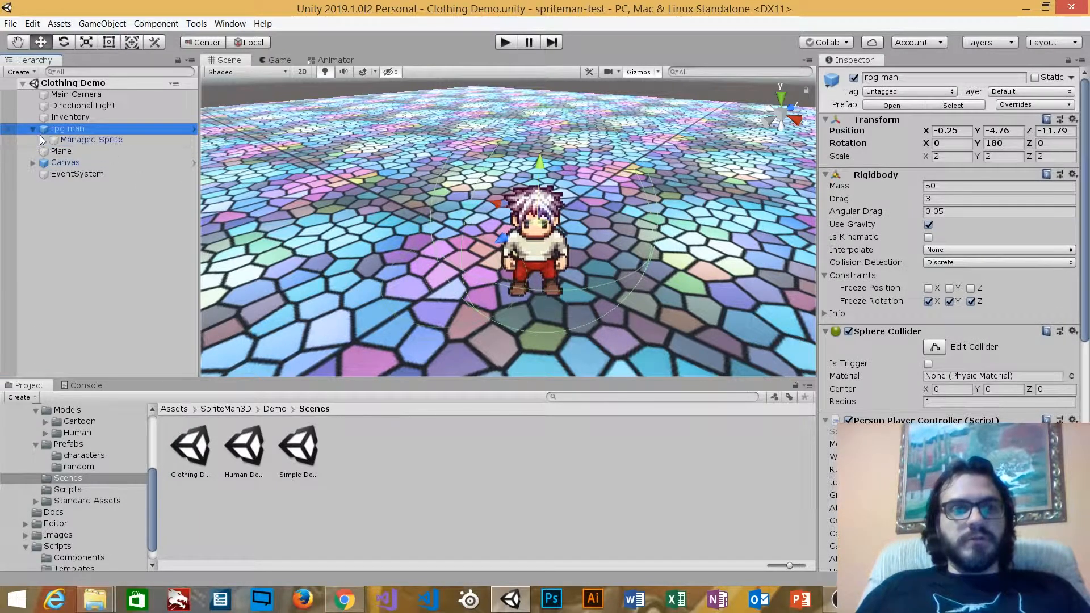
click(88, 141)
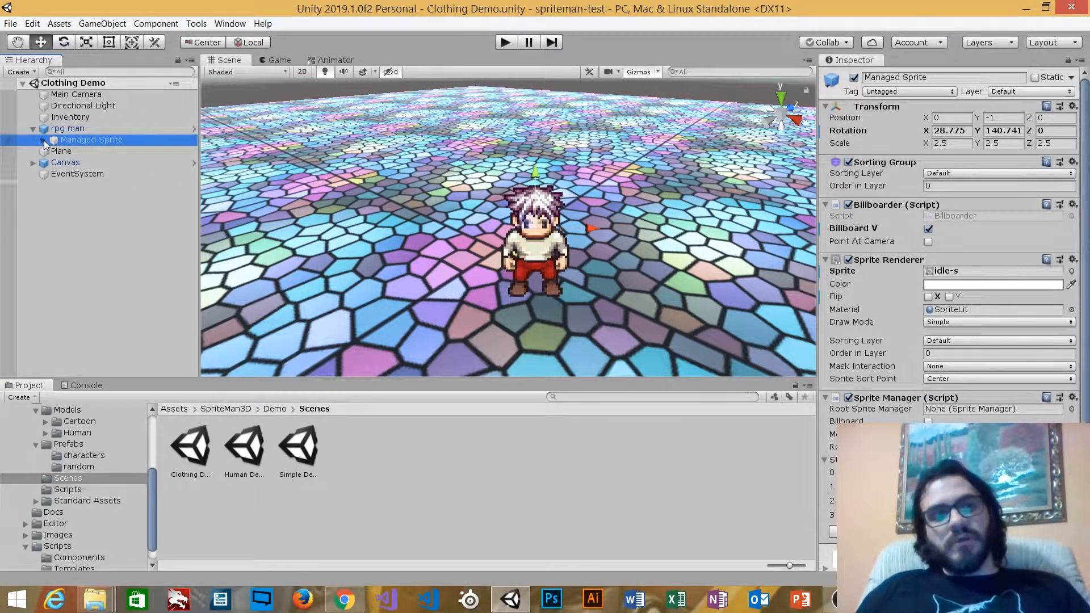
click(43, 141)
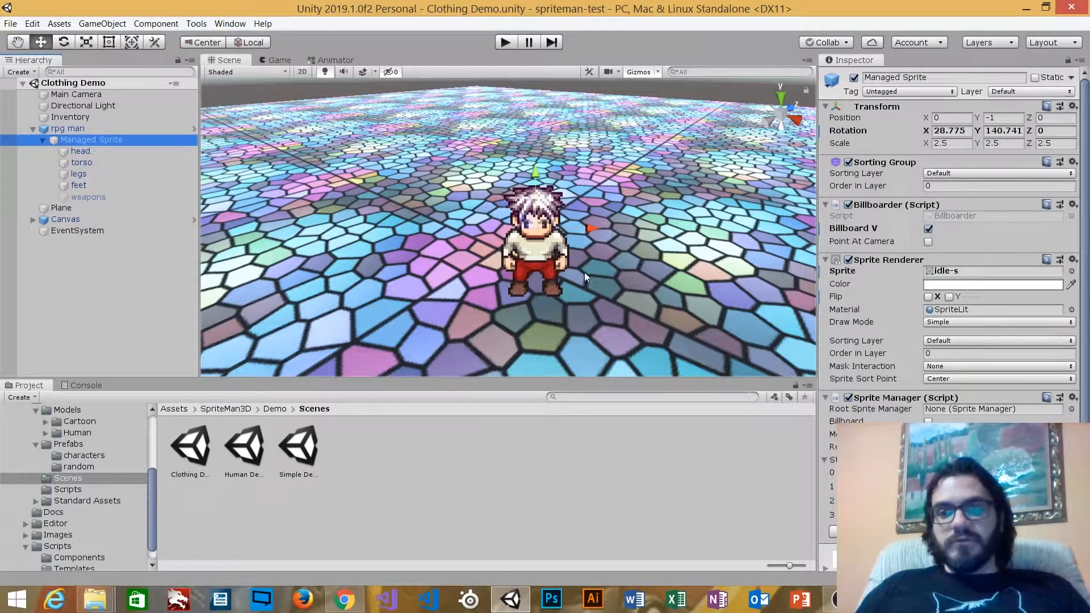
click(901, 409)
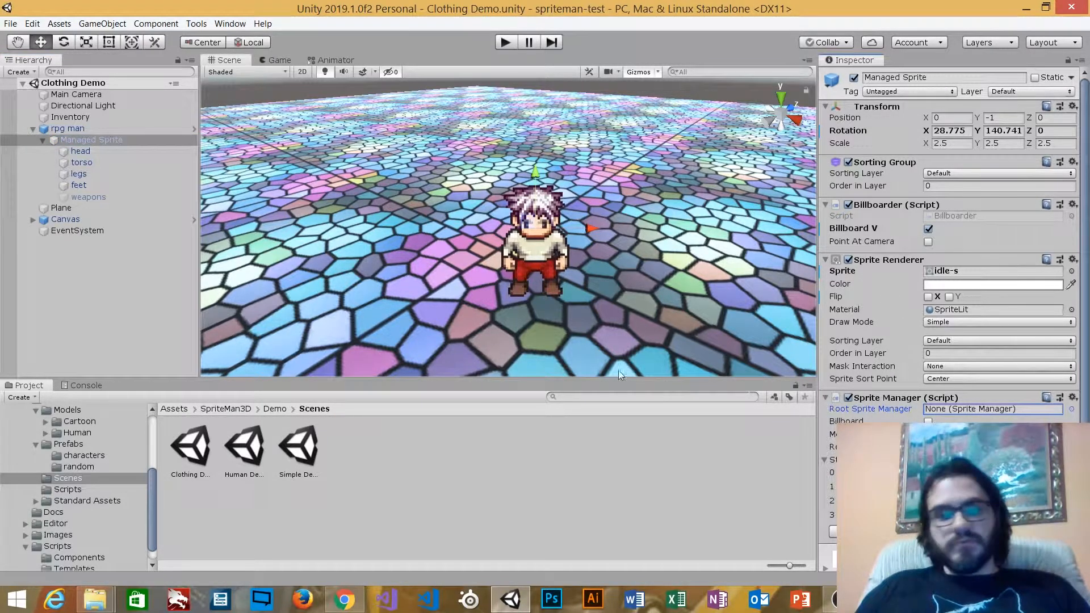
Examine the Sprite Renderer and Sprite Manager settings of Managed Sprite's child objects, comparing the head, torso, feet and weapons.
click(93, 151)
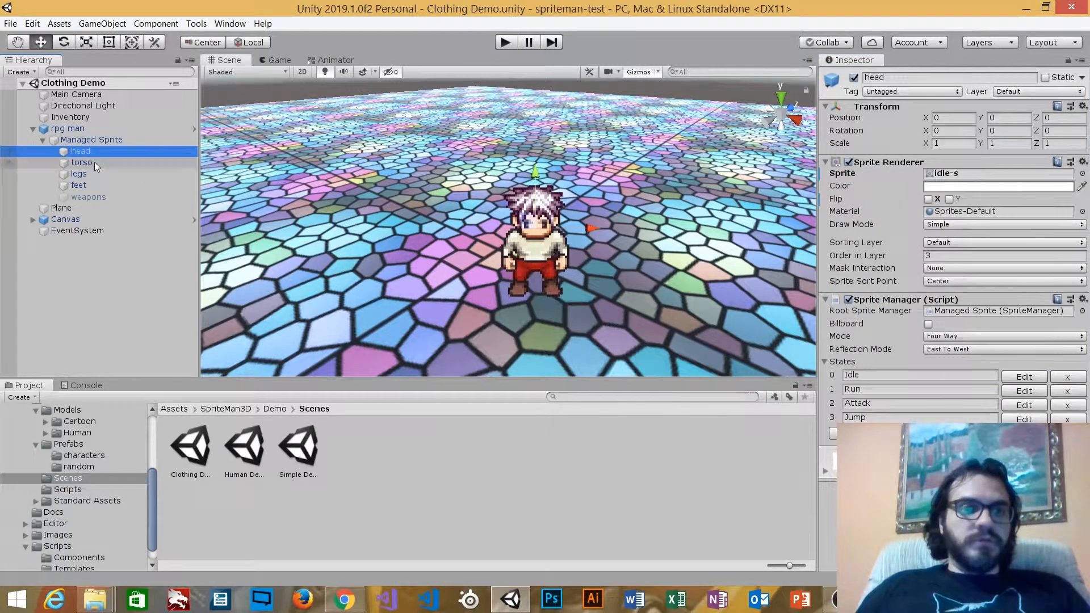
click(94, 161)
click(96, 155)
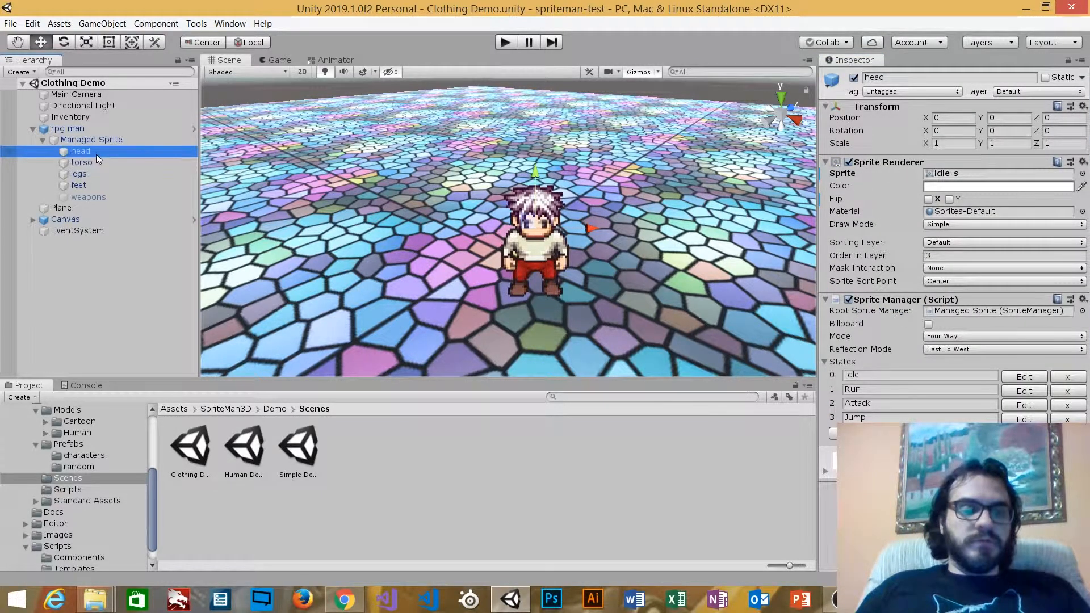
click(98, 187)
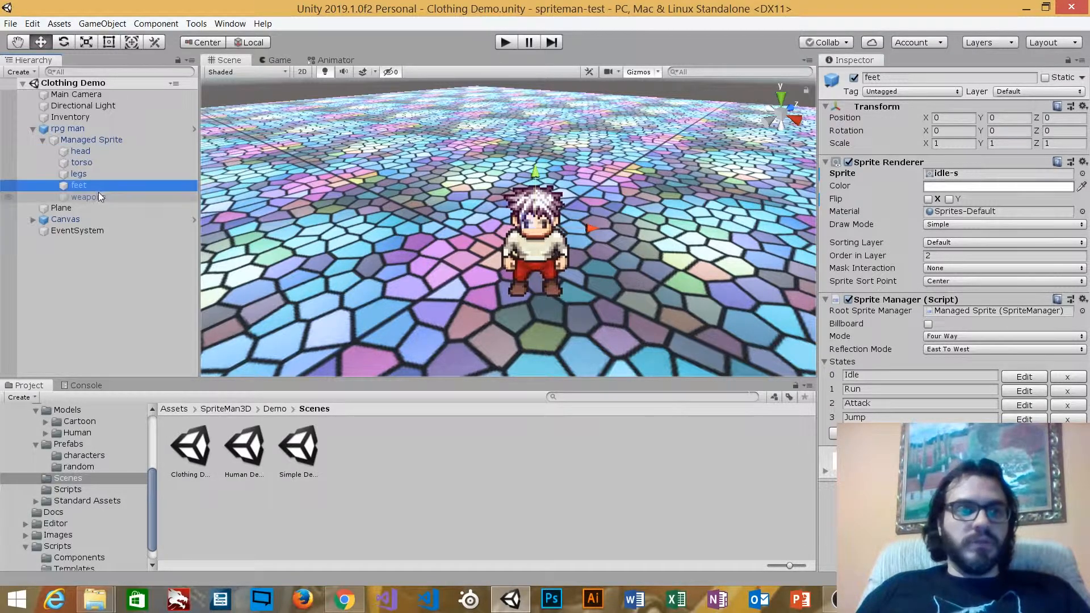
click(96, 150)
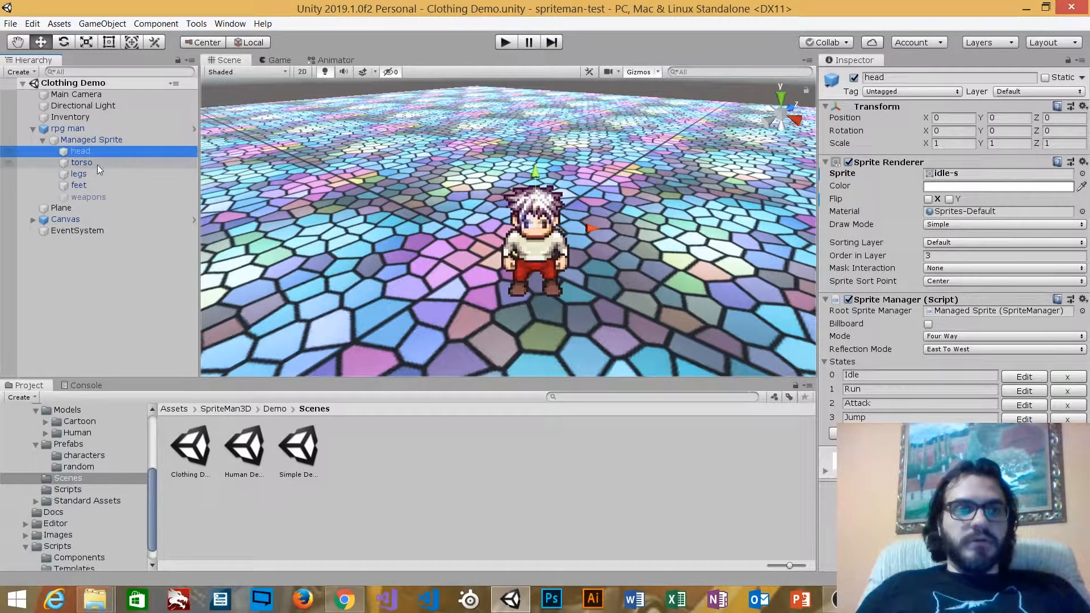
click(108, 194)
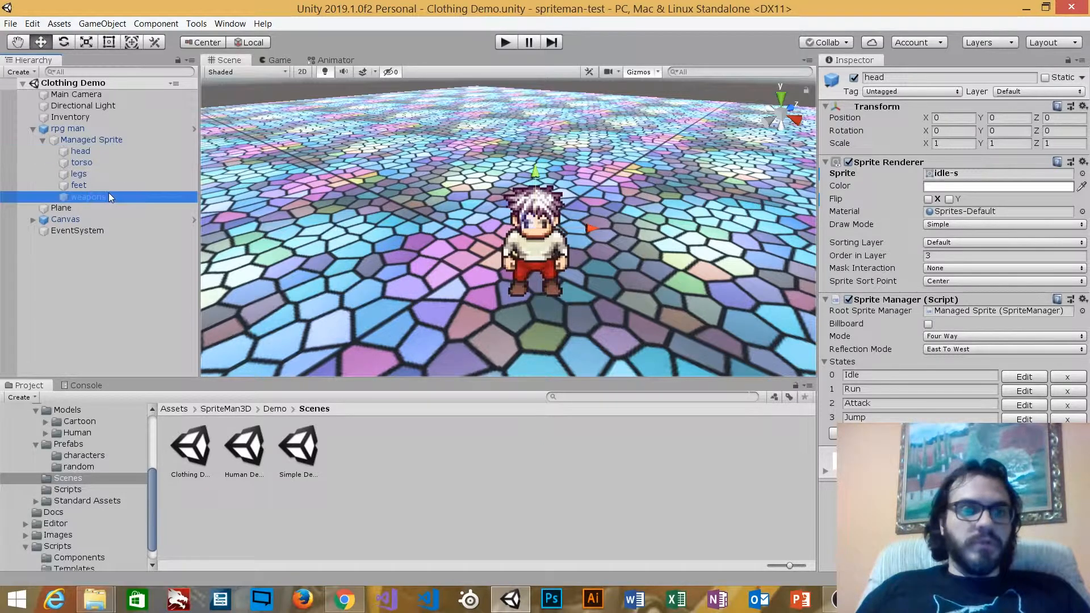
click(93, 152)
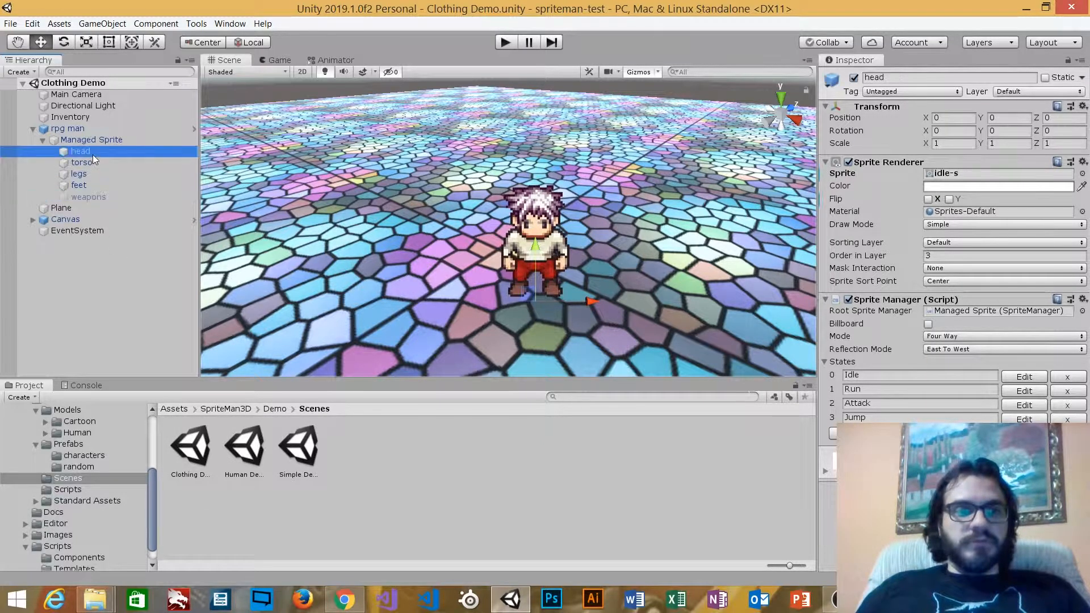
click(97, 140)
click(94, 199)
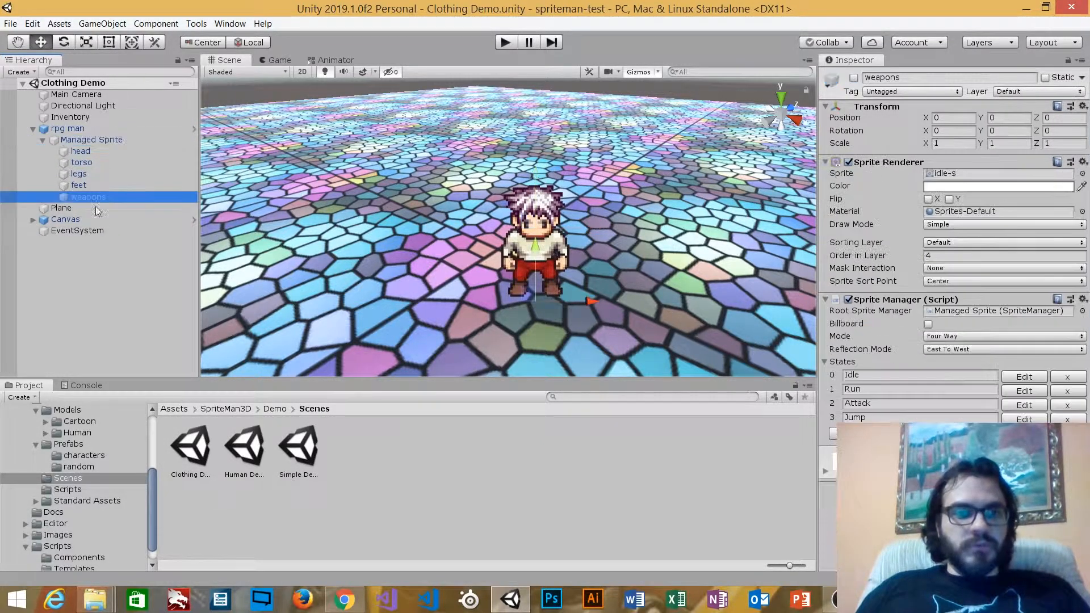
click(125, 269)
Run the Clothing Demo scene, close the instructions dialog and walk the character around.
click(503, 42)
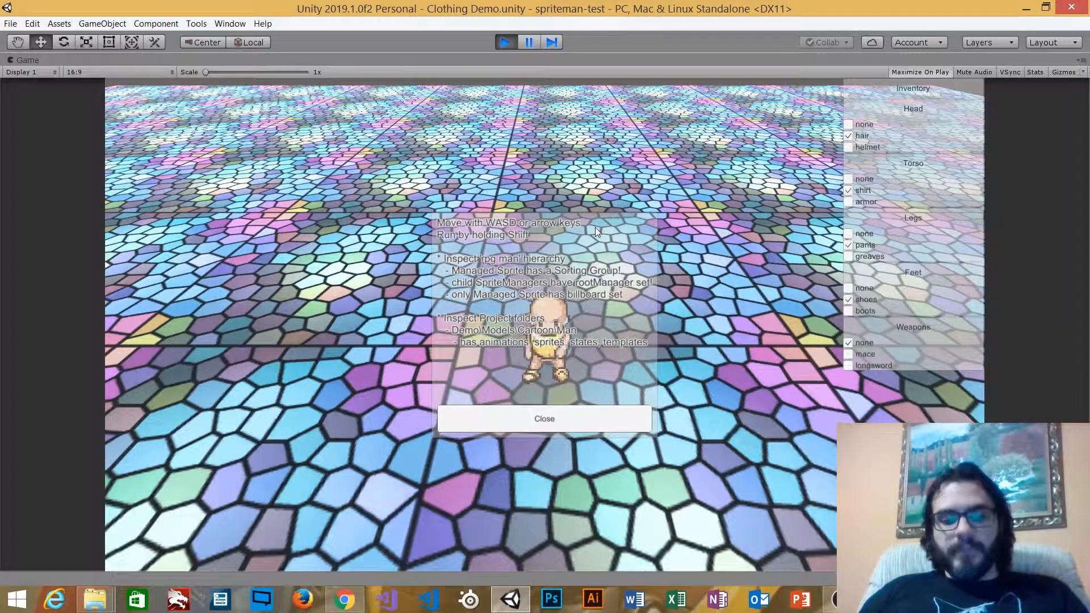
click(594, 419)
key(s)
key(a)
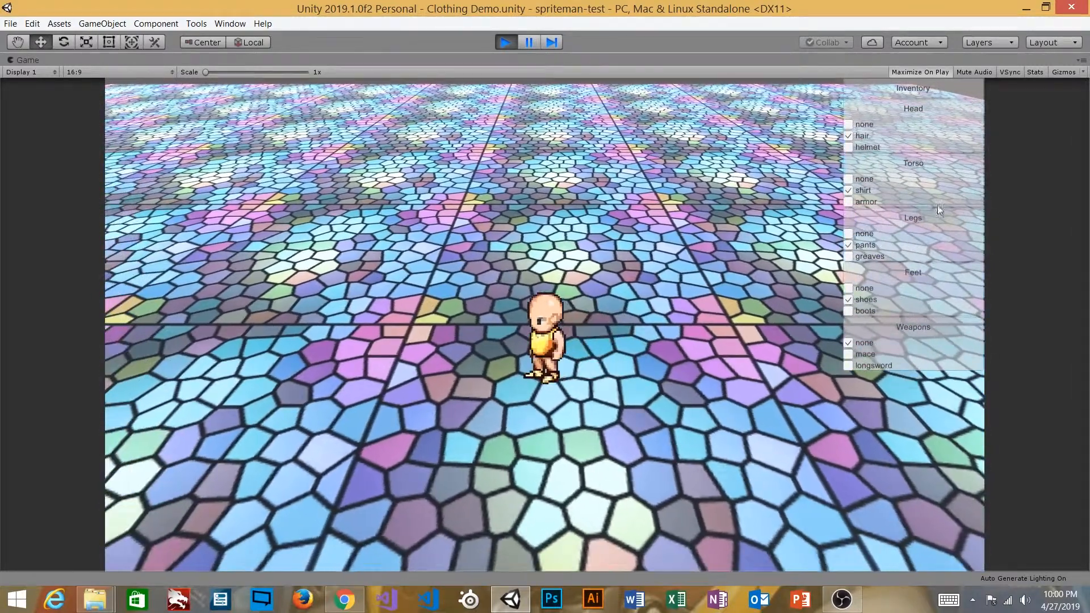
Equip the character with hair, shirt, pants and shoes and no weapon, and walk it around in the running demo.
click(851, 135)
click(850, 191)
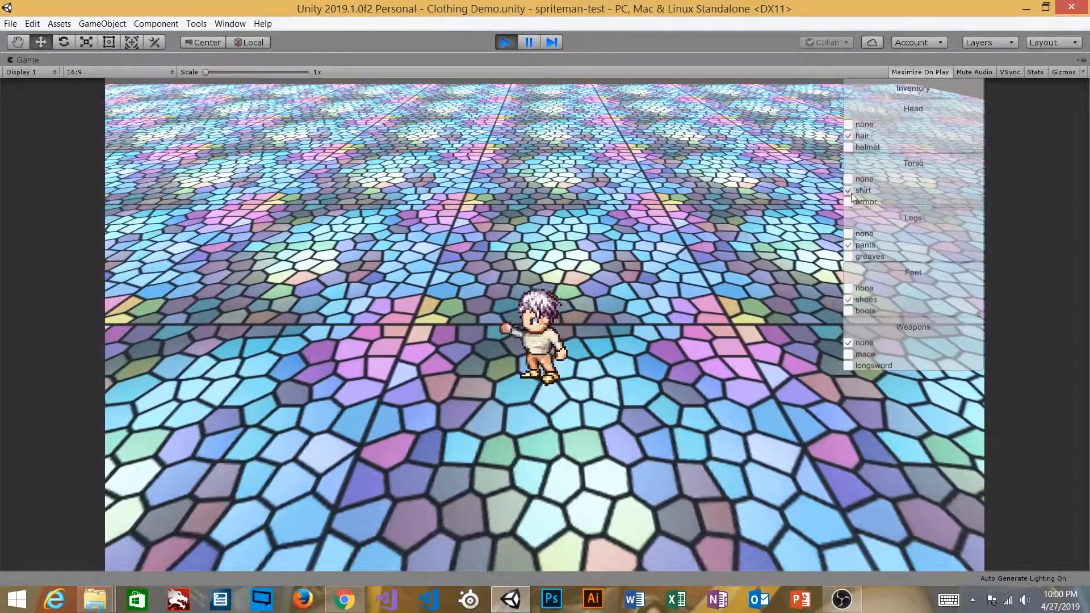
click(851, 245)
click(849, 298)
click(850, 344)
key(a)
key(s)
key(d)
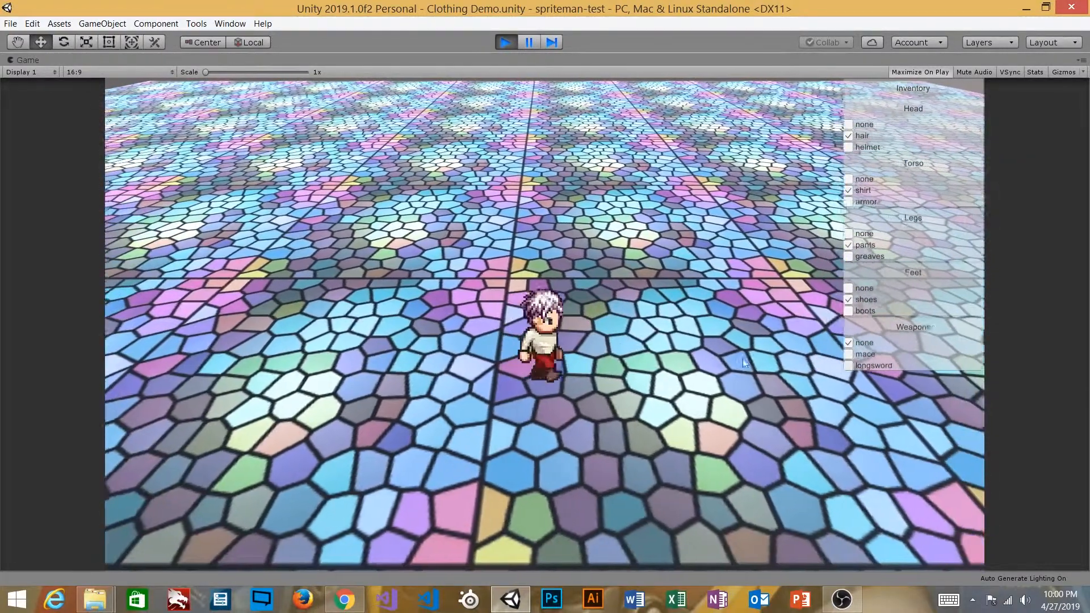
Equip boots, greaves, armor and helmet on the character and view the outfit while walking in several directions.
click(849, 311)
key(a)
key(s)
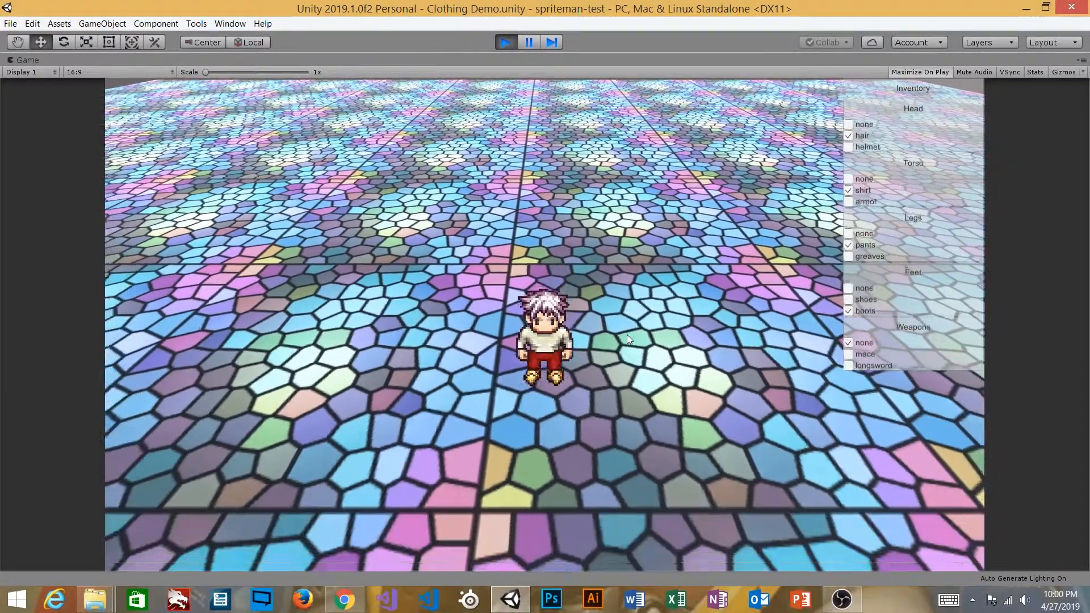
click(848, 257)
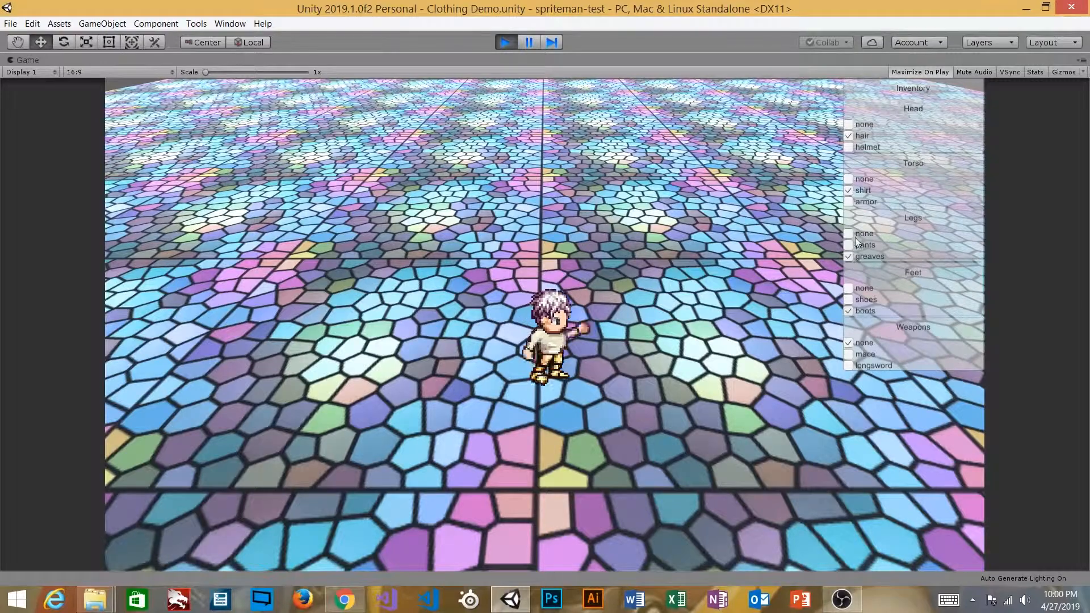
click(848, 201)
click(847, 147)
key(d)
key(s)
key(d)
key(w)
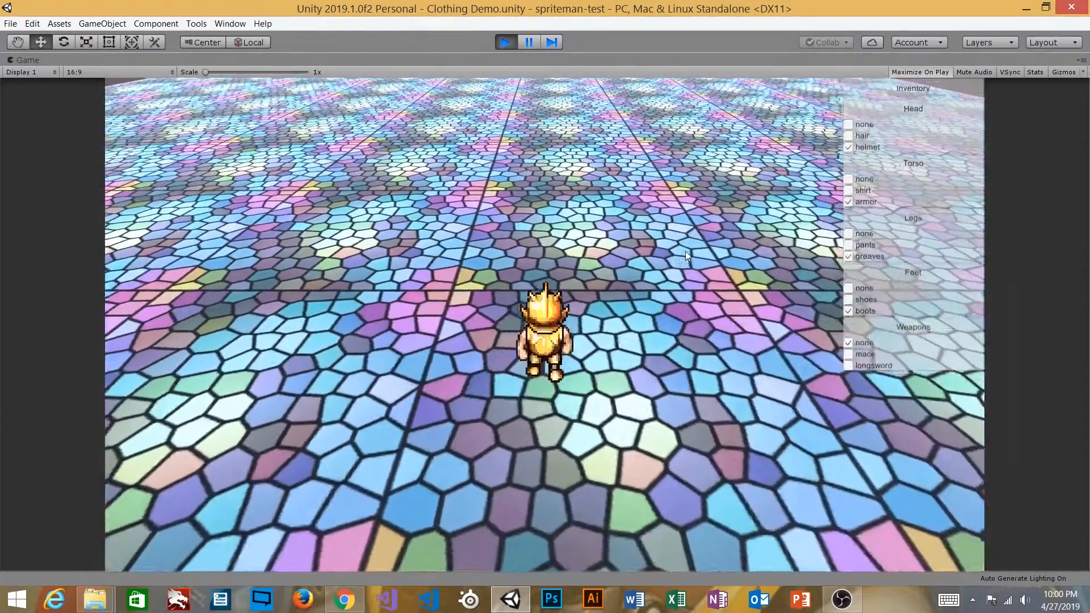
Equip the mace and test the character's walking and attack animations with it.
key(a)
key(s)
click(847, 355)
key(s)
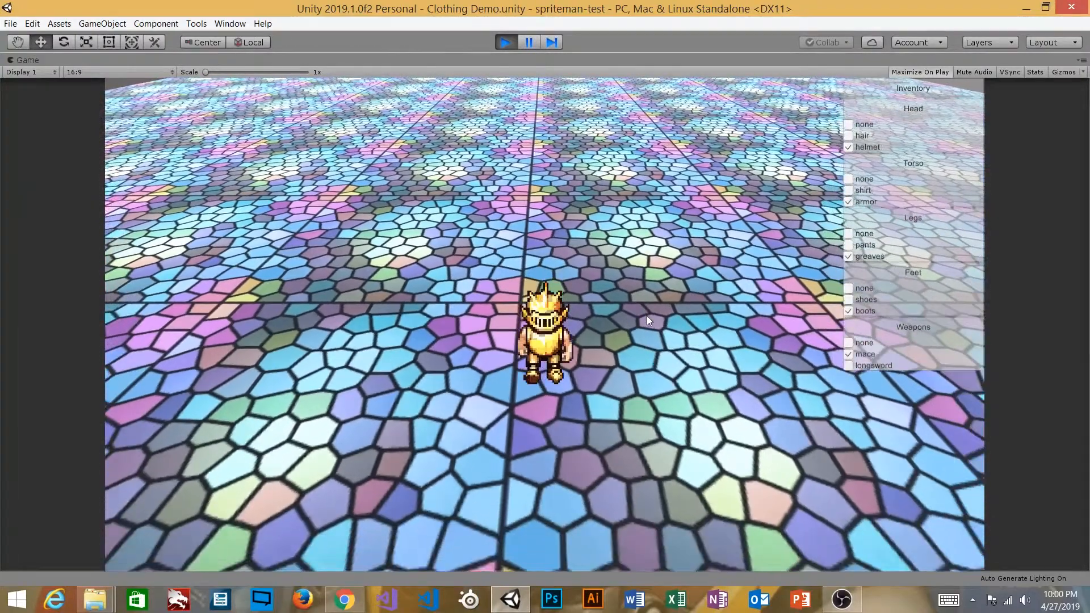
key(d)
click(642, 320)
key(s)
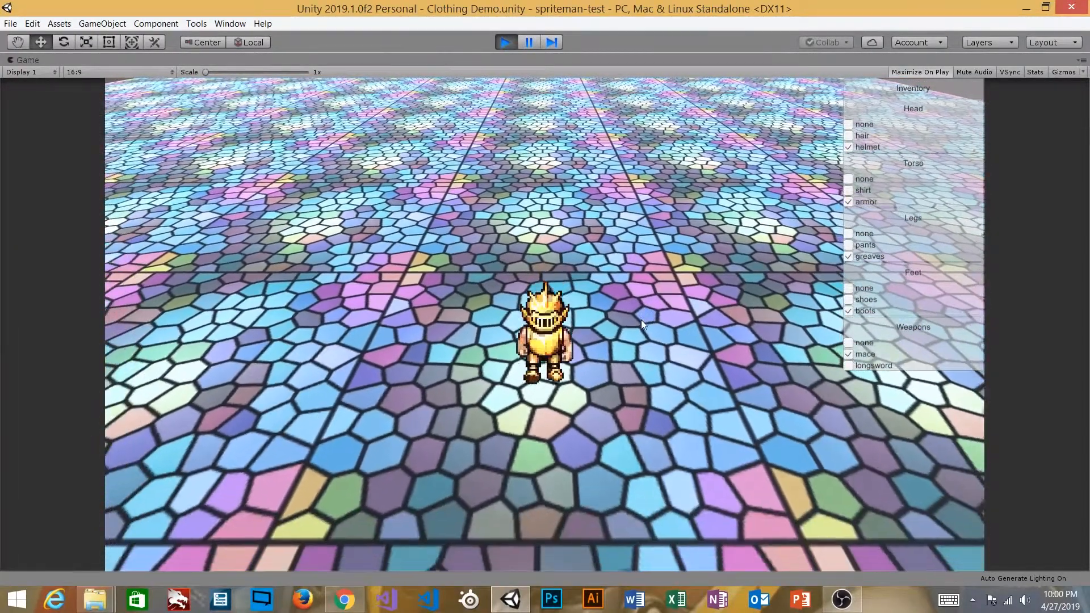
Switch the weapon to the longsword and test the attack and walking animations.
click(849, 366)
click(667, 325)
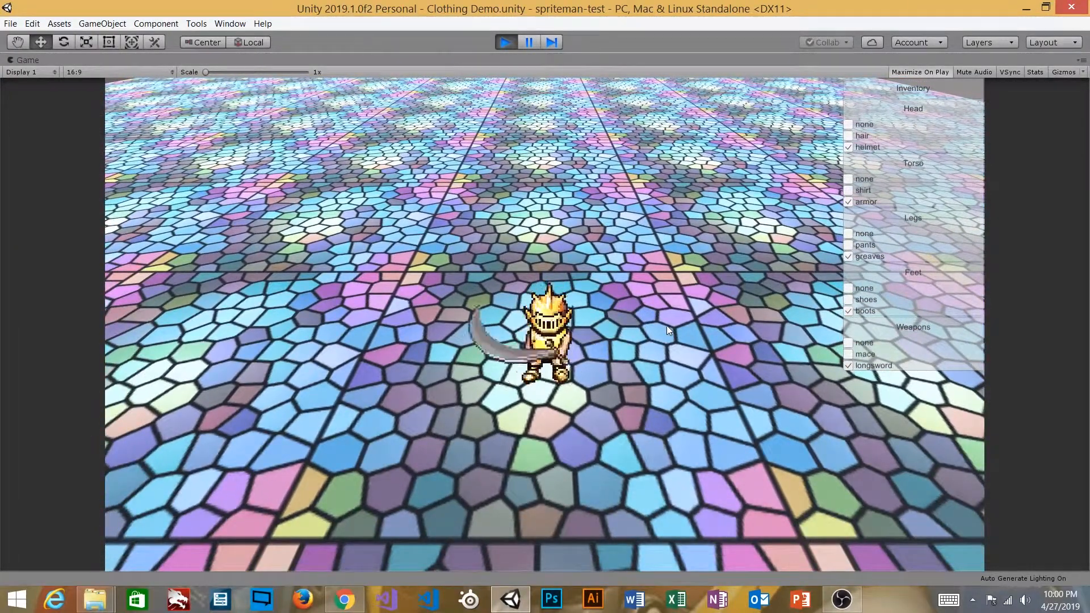
key(d)
key(w)
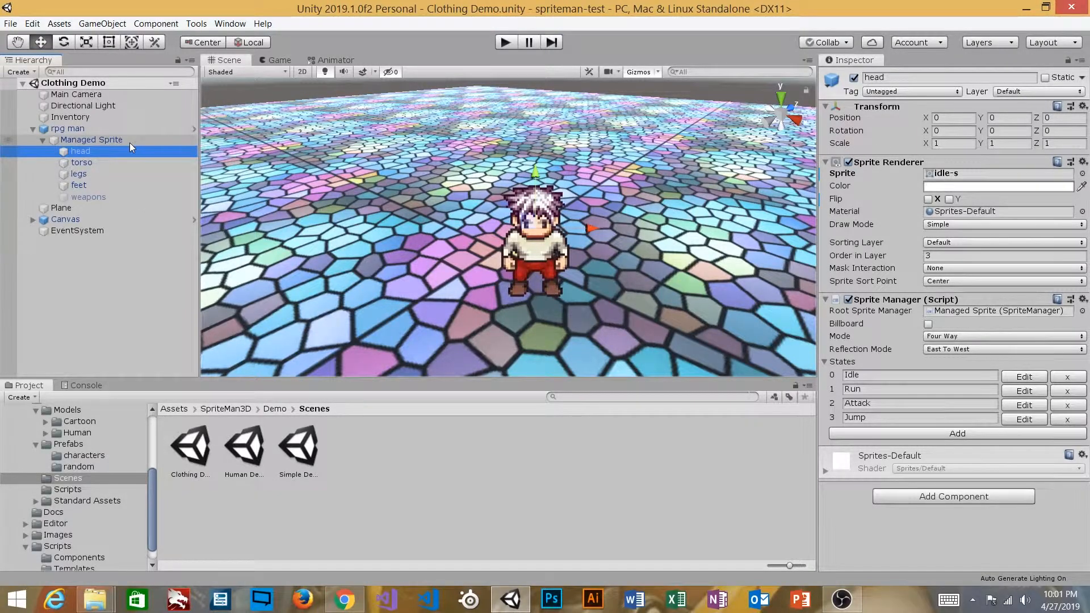
Compare the Sprite Manager settings of Managed Sprite with those of its head, torso, legs and feet, including the Billboard option.
click(129, 142)
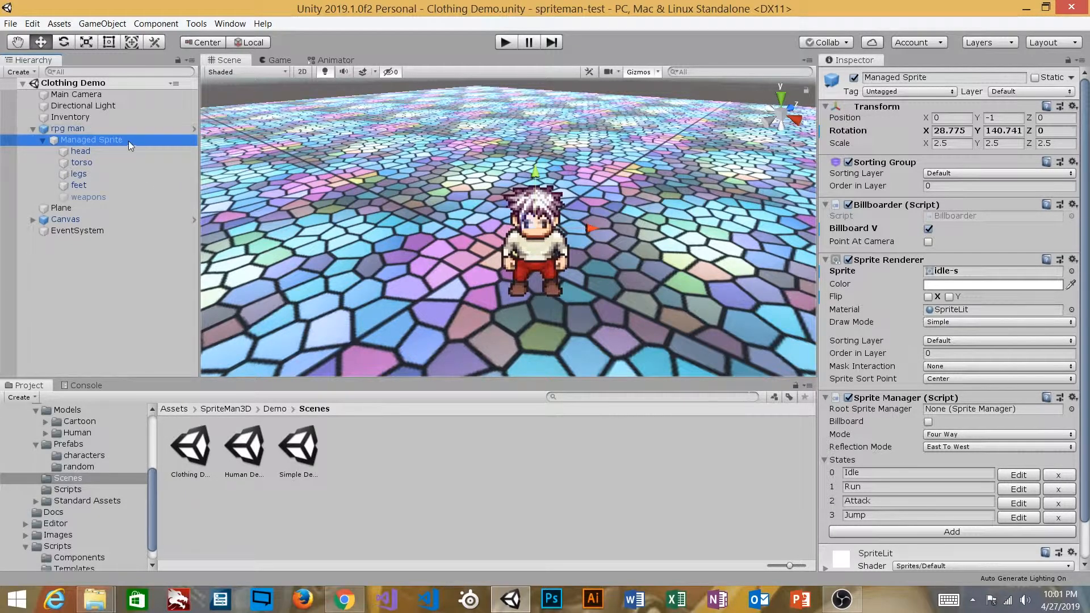
click(91, 152)
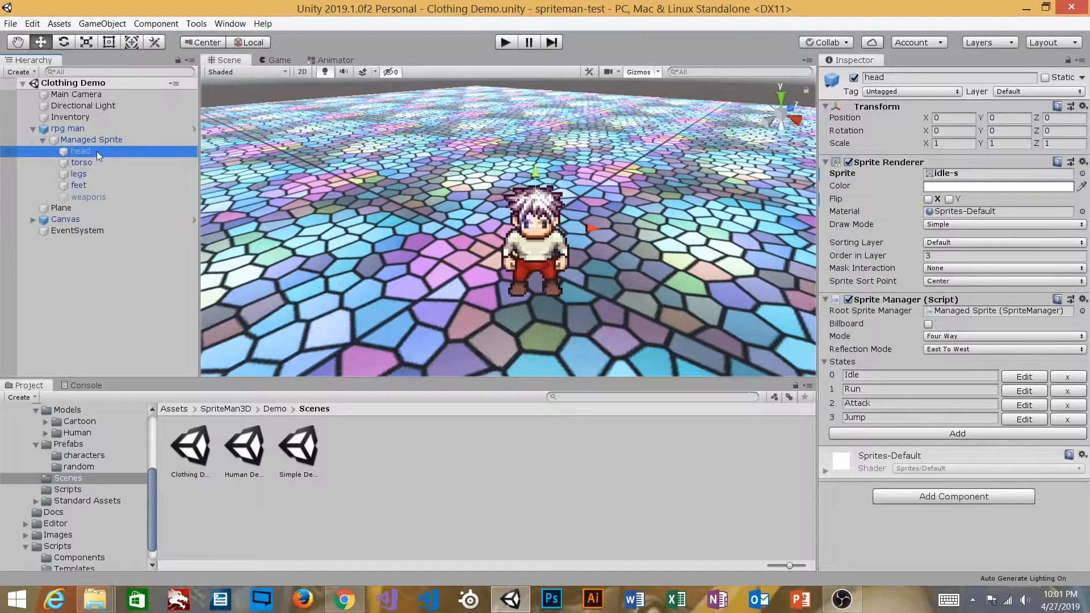
click(96, 162)
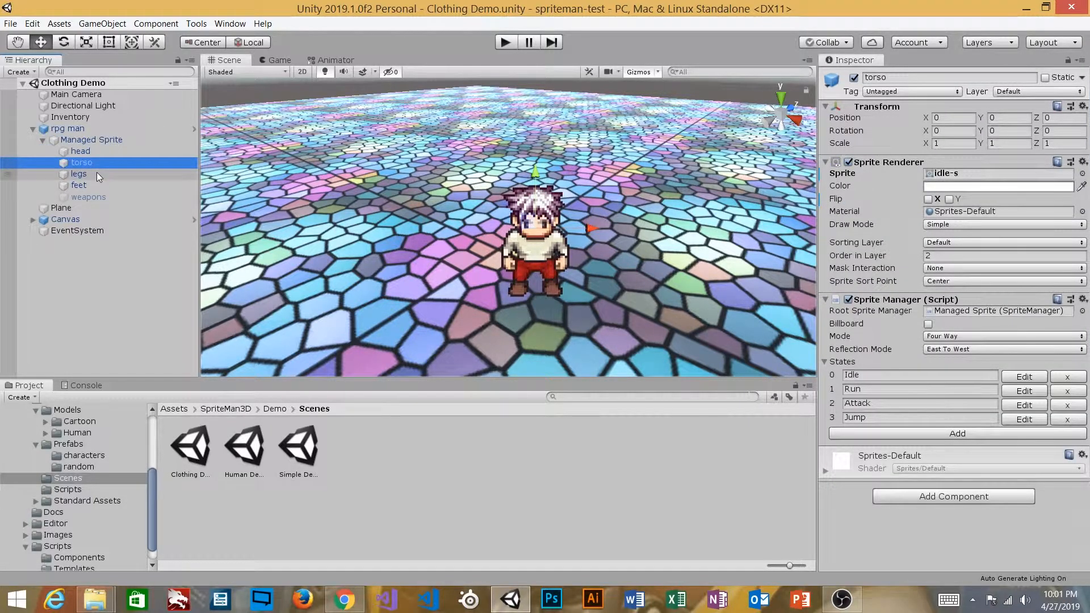
click(96, 173)
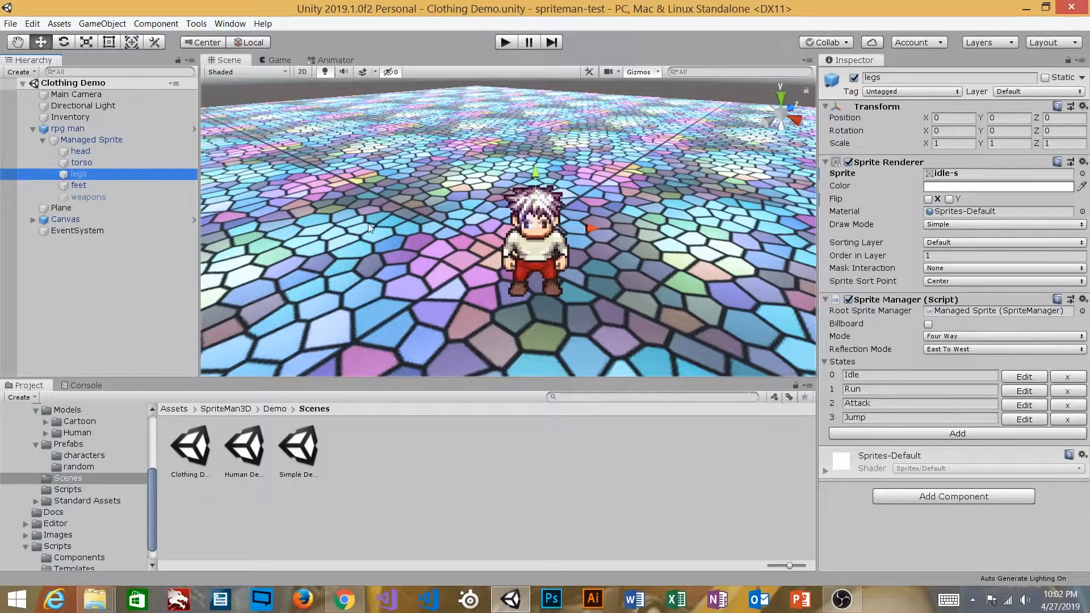
click(94, 185)
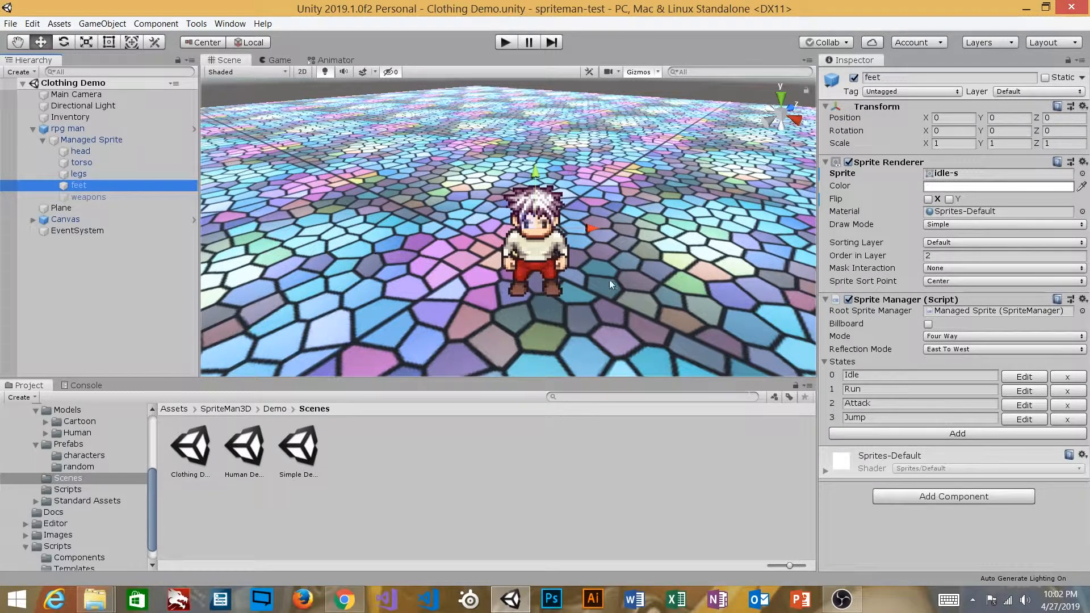
click(852, 322)
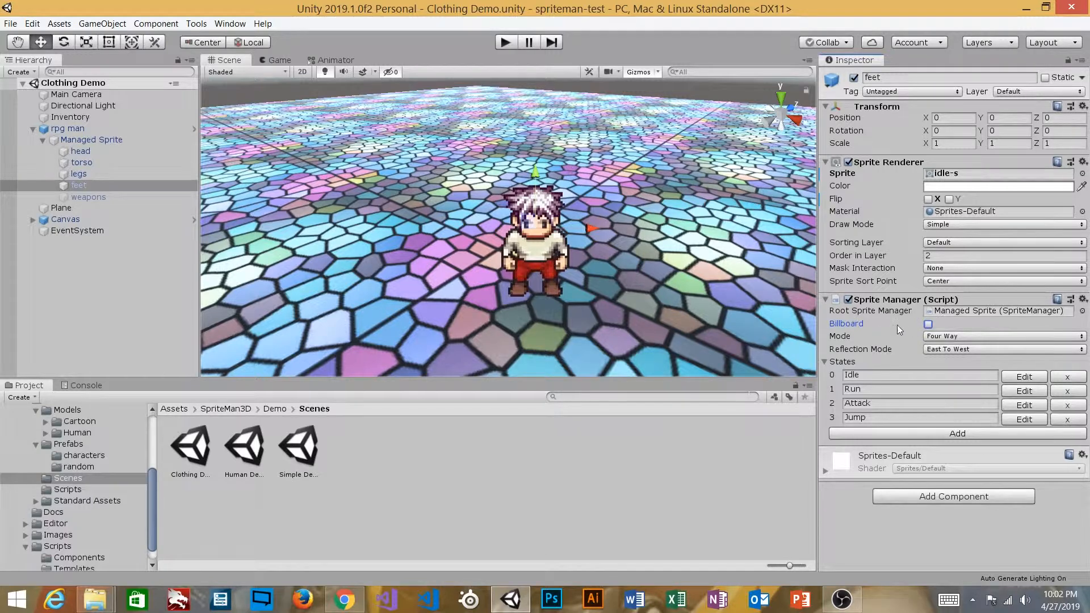
Inspect the Sorting Group component on rpg man's Managed Sprite object.
click(105, 138)
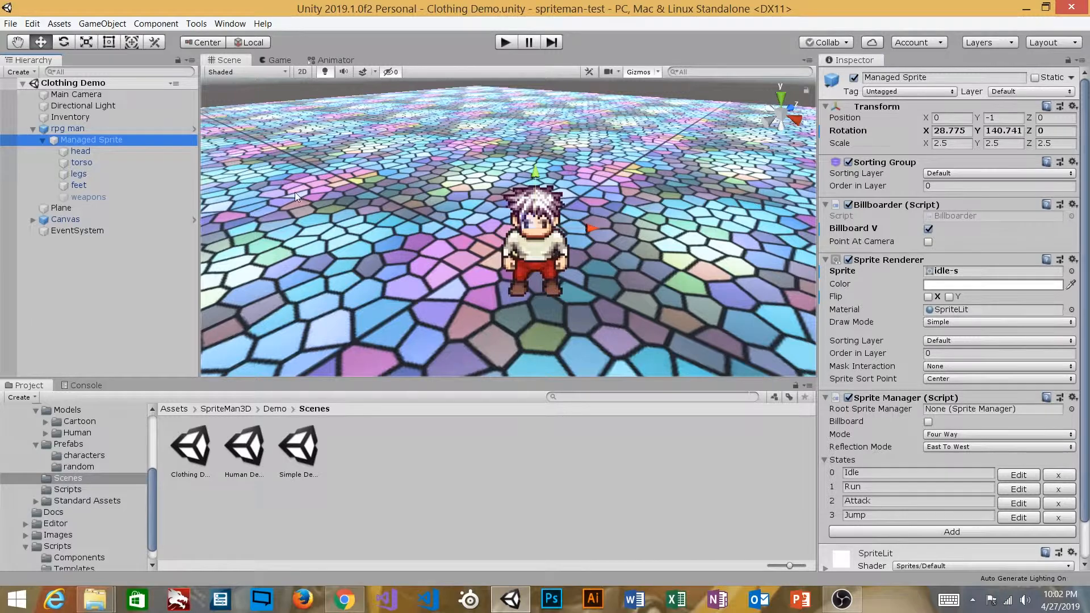
click(70, 129)
click(68, 137)
click(835, 163)
click(833, 162)
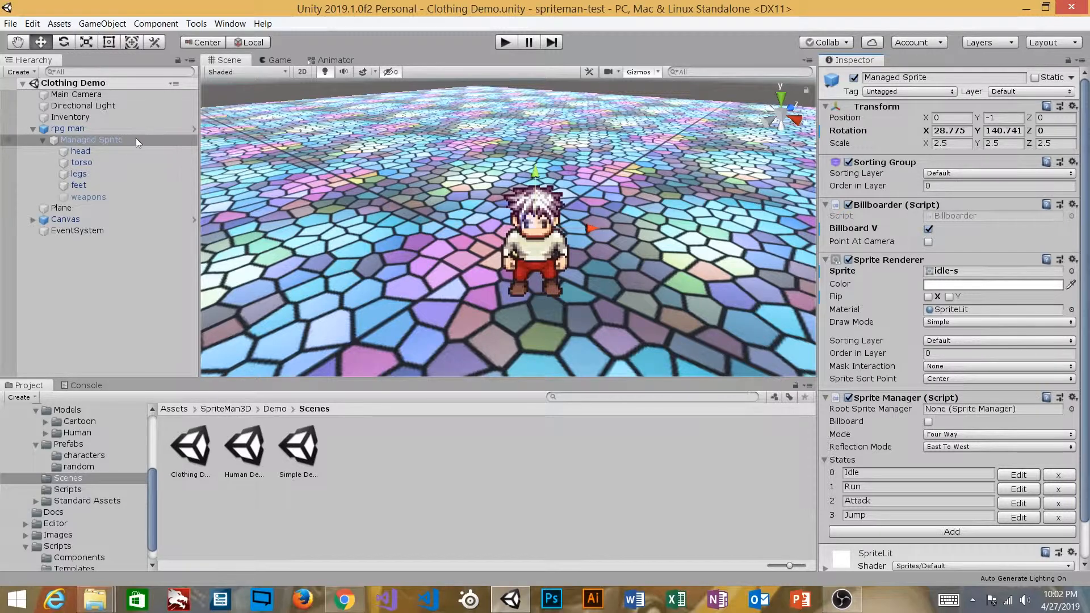
Duplicate the rpg man object and move the copy beside the original, to about X -1.39.
click(108, 130)
key(ctrl+d)
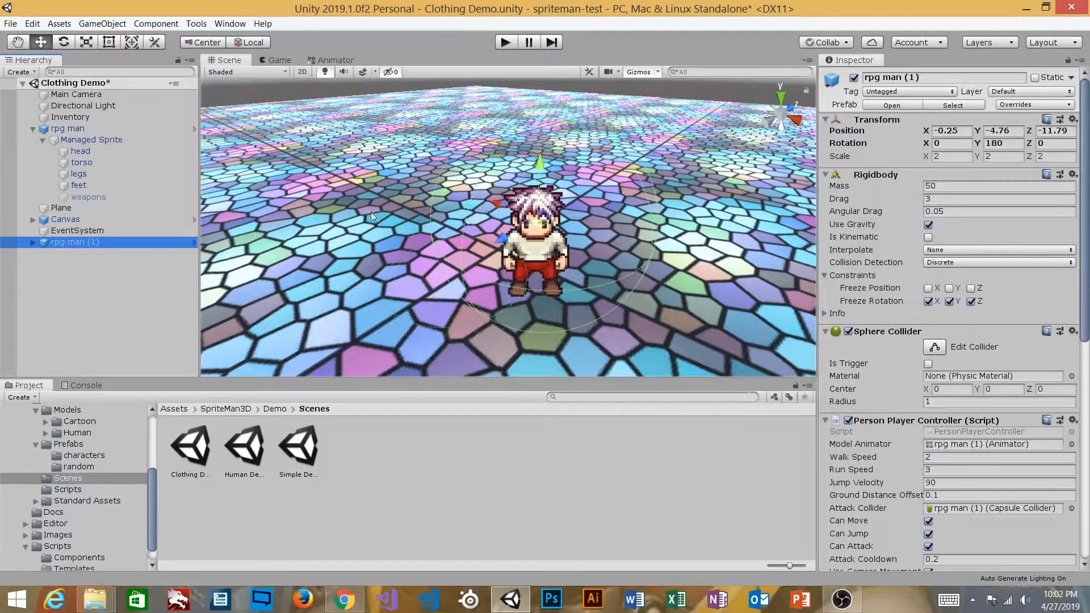
key(alt)
key(alt)
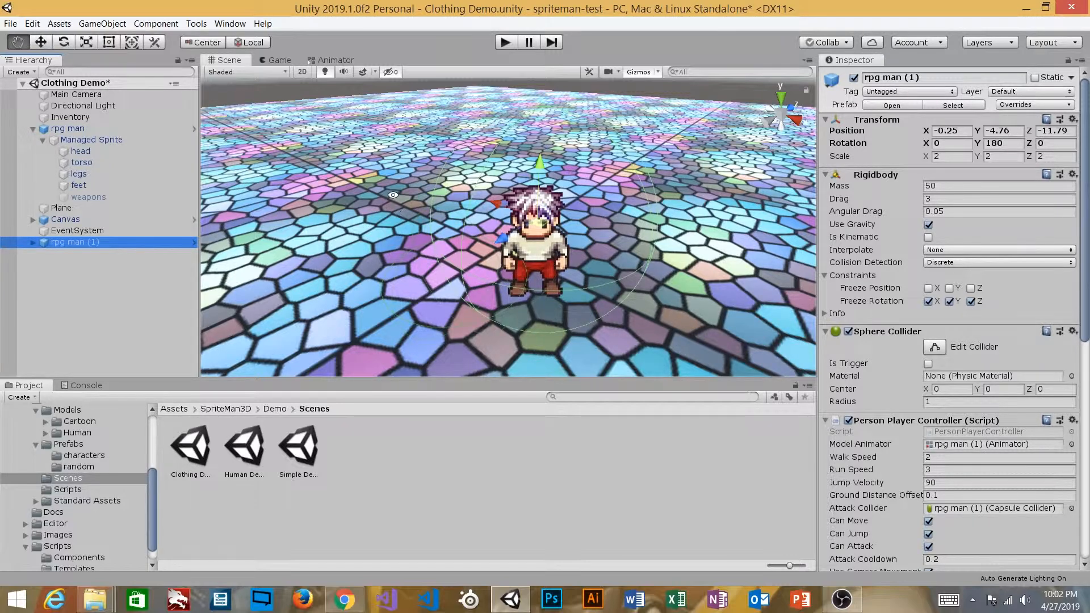
alt+drag(389, 197, 429, 217)
key(alt)
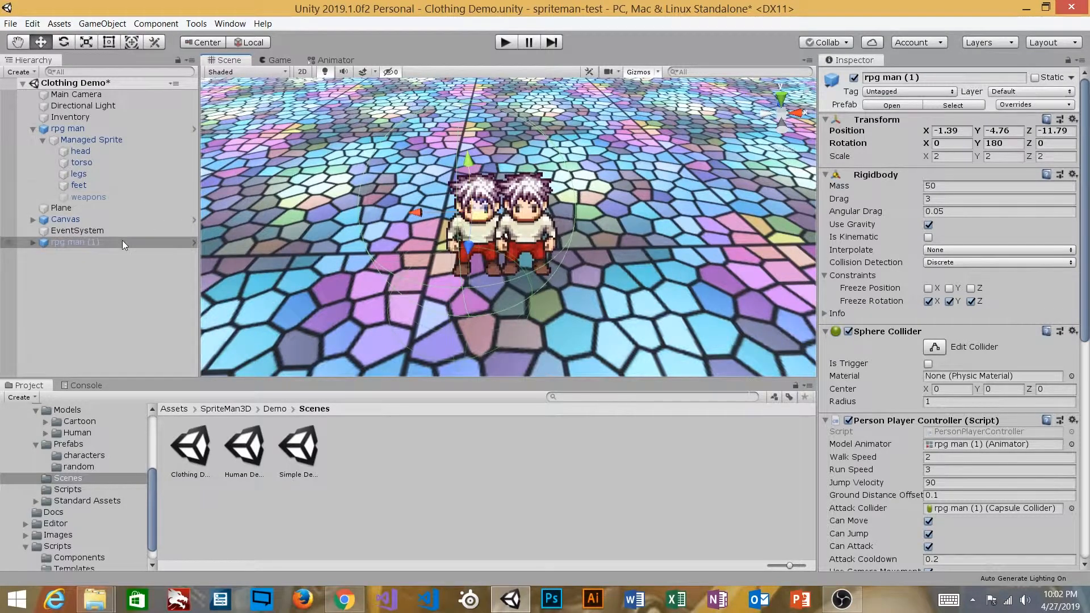
Disable the Sorting Group component on the Managed Sprite objects of both rpg man and its copy.
click(89, 140)
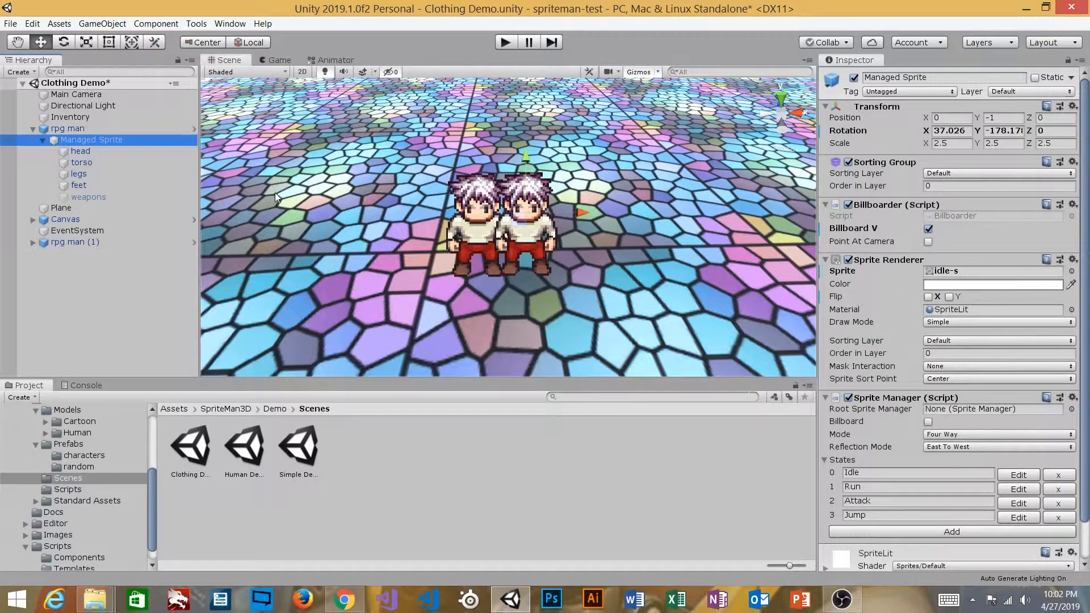
click(41, 242)
click(33, 242)
click(83, 254)
ctrl+click(99, 140)
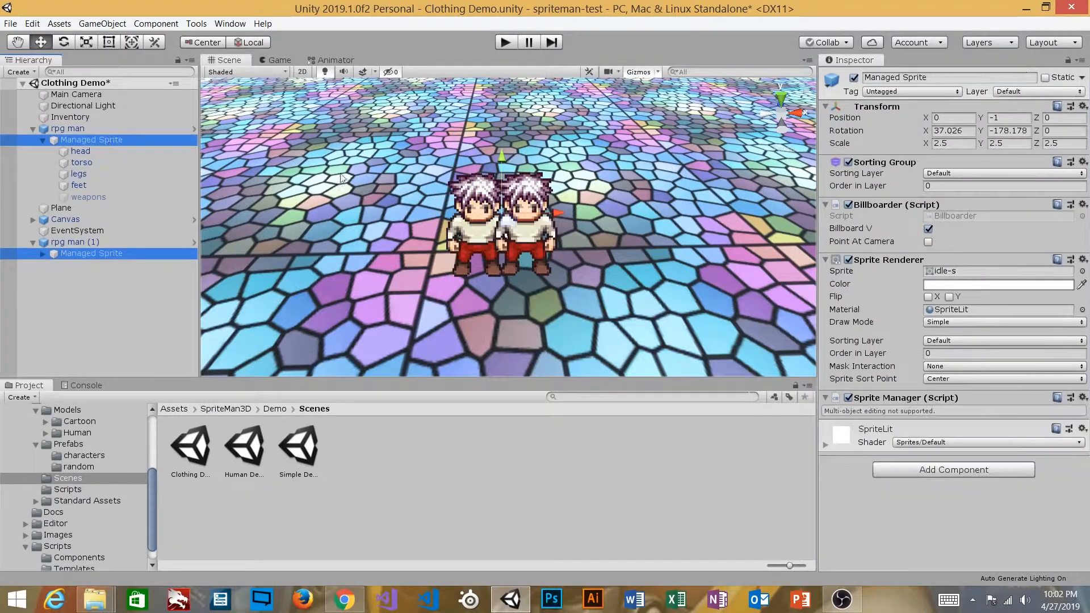
click(848, 162)
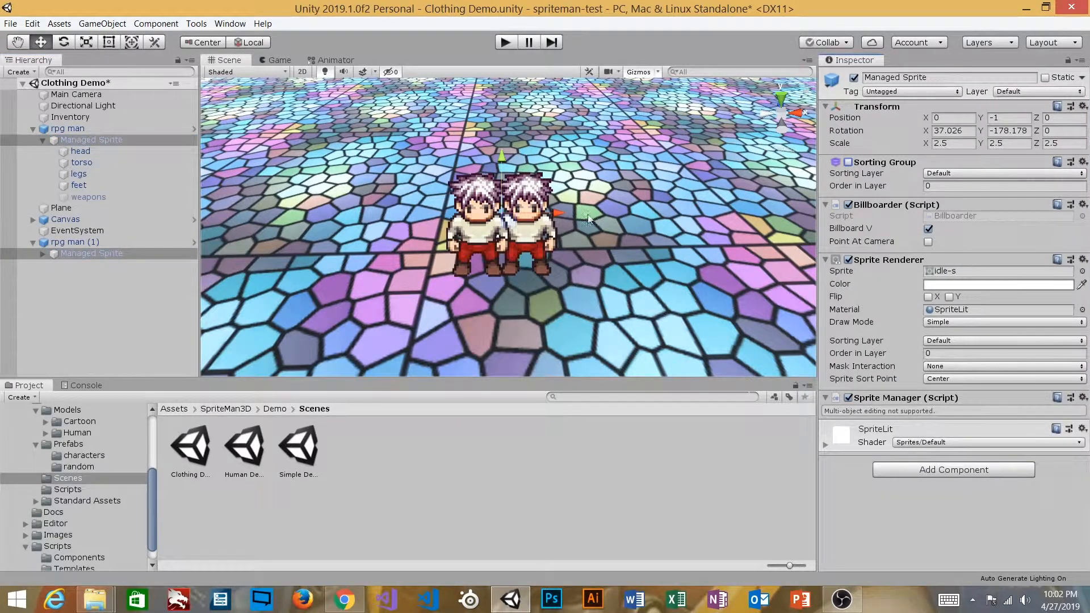
alt+drag(549, 241, 581, 238)
alt+middle_drag(582, 235, 612, 238)
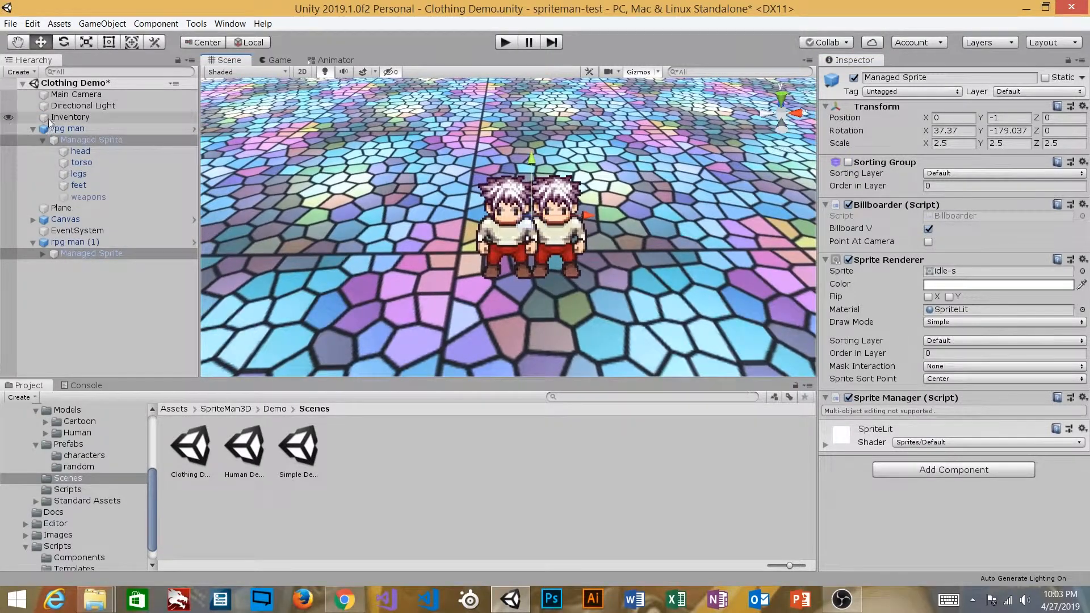
Move rpg man to about X -0.92 so it overlaps the copy.
click(84, 129)
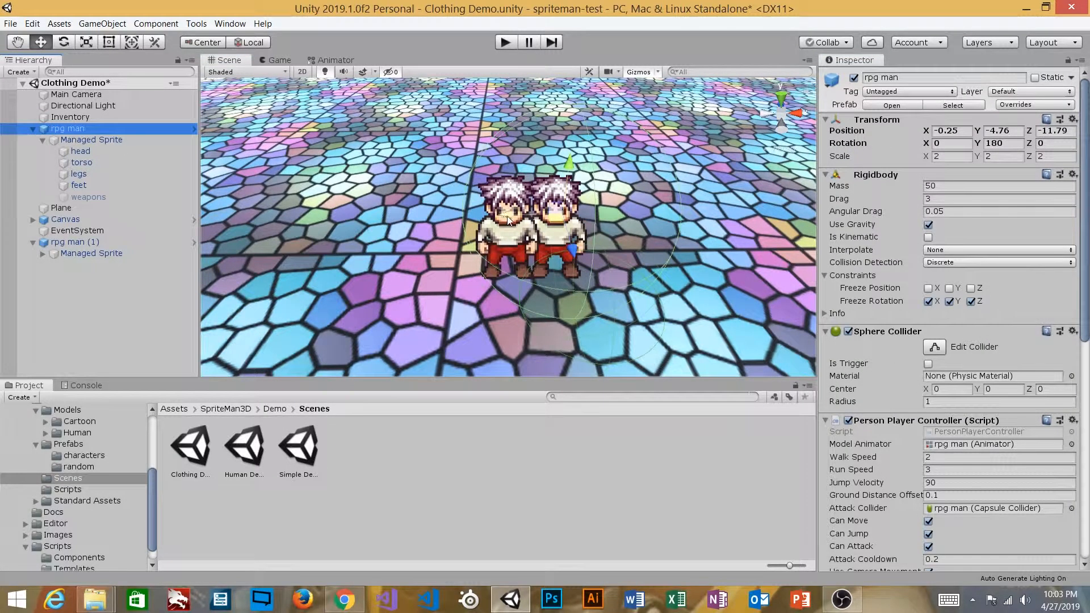
drag(500, 214, 505, 237)
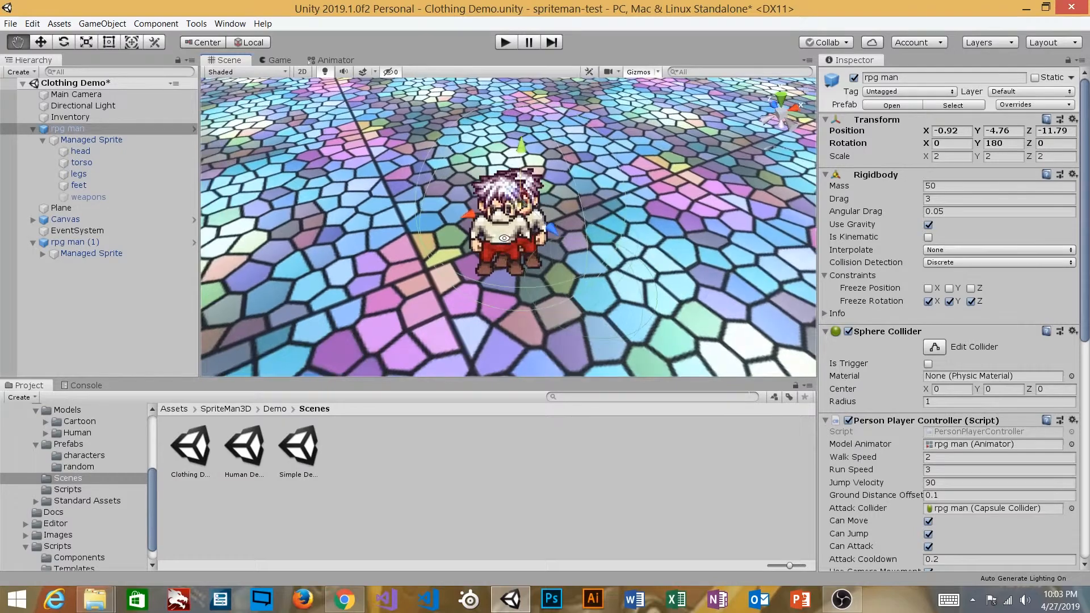
Re-enable the Sorting Group on the Managed Sprite of rpg man and of its copy, and expand the copy's child sprites.
click(63, 140)
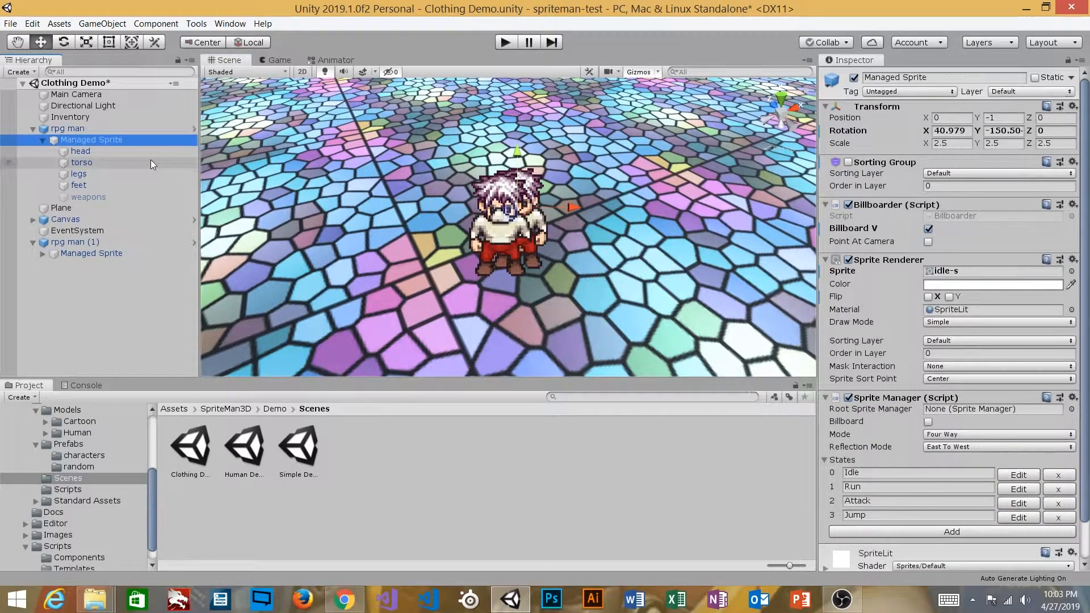
click(848, 163)
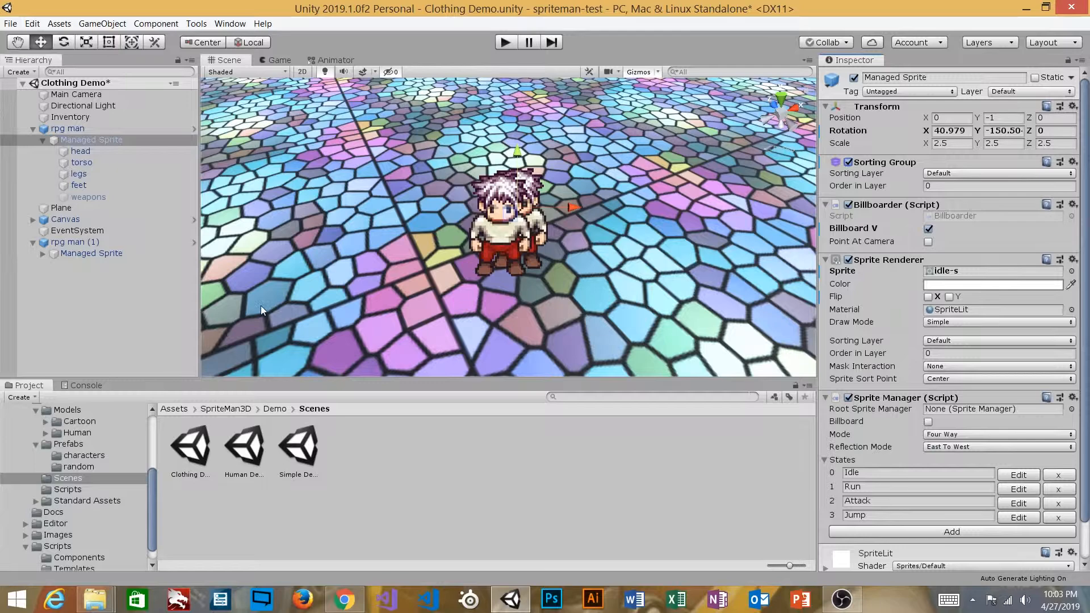
click(111, 253)
click(108, 244)
click(109, 254)
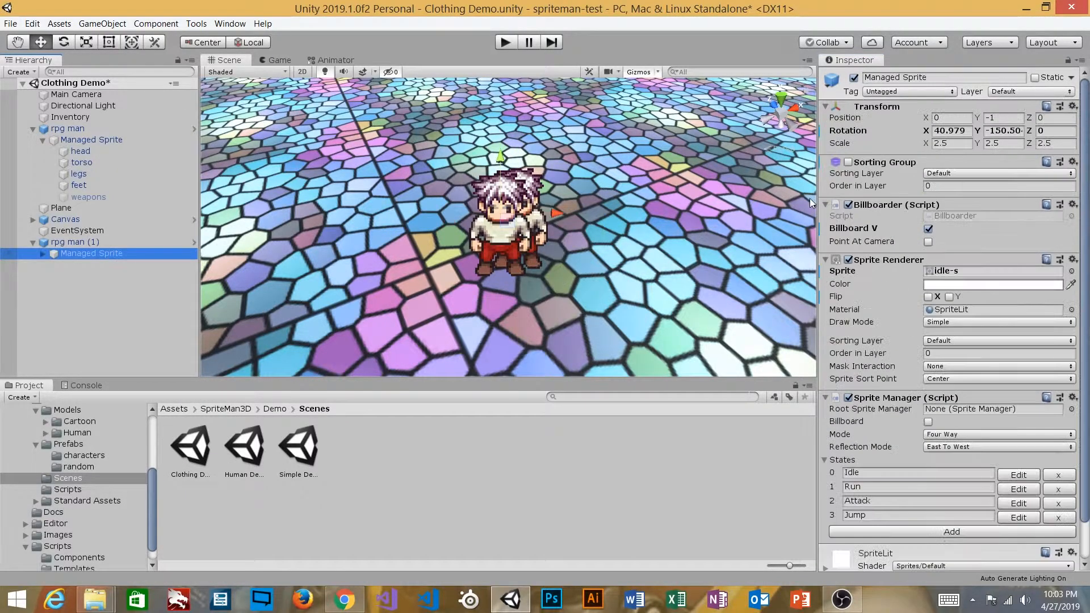
click(848, 163)
click(46, 253)
click(43, 255)
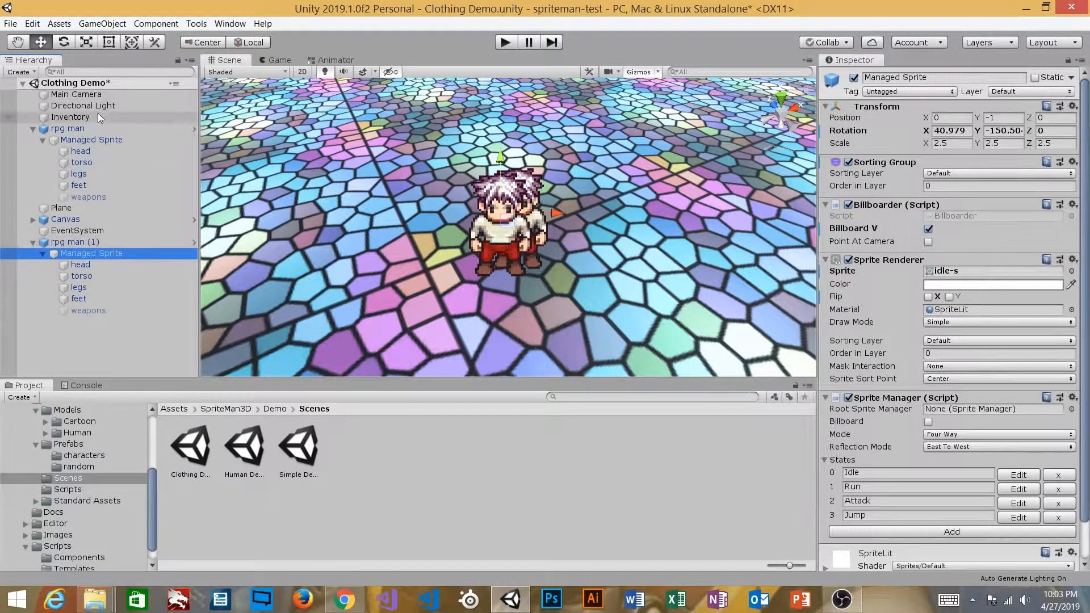
click(95, 139)
alt+drag(399, 183, 342, 182)
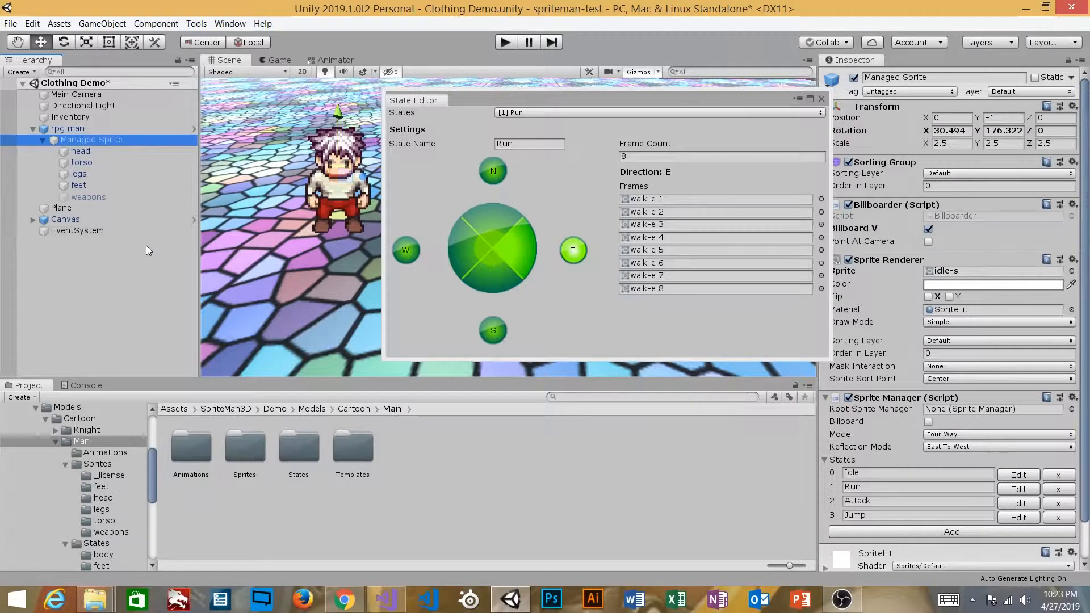
Compare the Reflection Mode and states in the head's Sprite Manager with those of Managed Sprite.
click(99, 152)
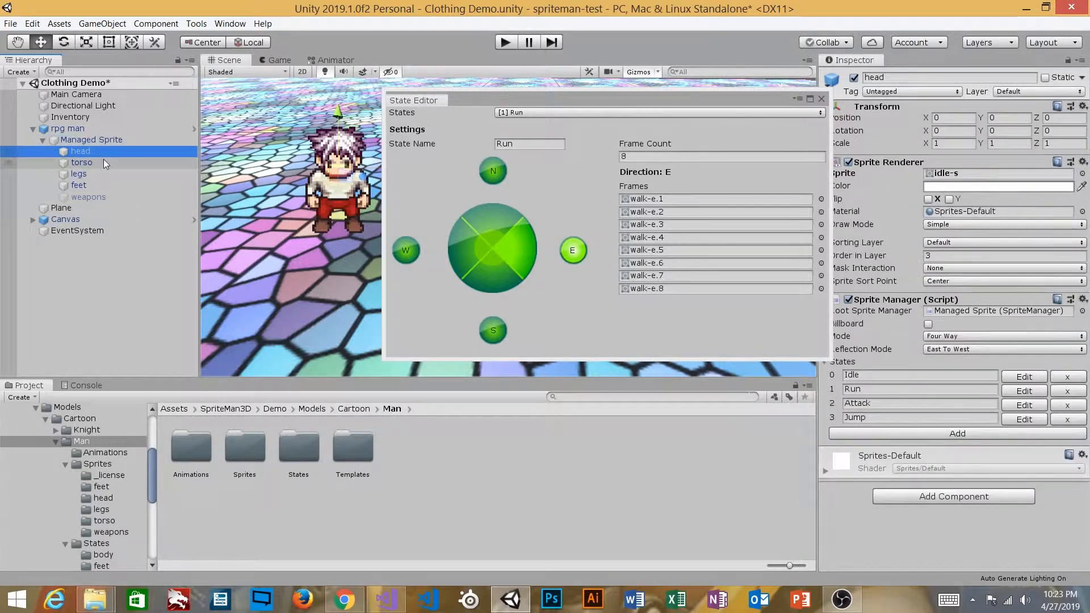
drag(705, 100, 696, 101)
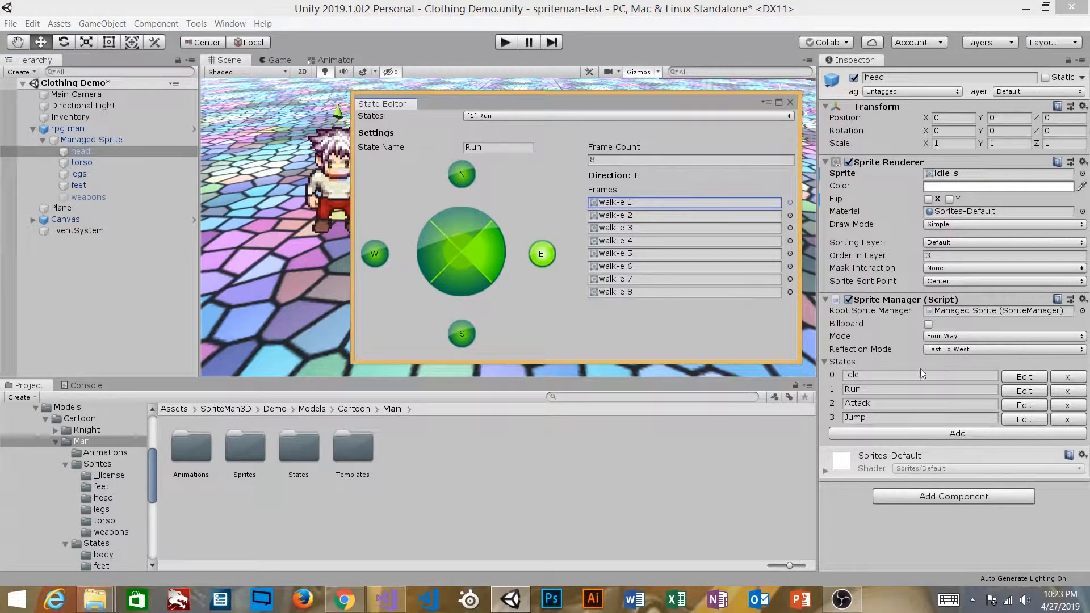
click(867, 350)
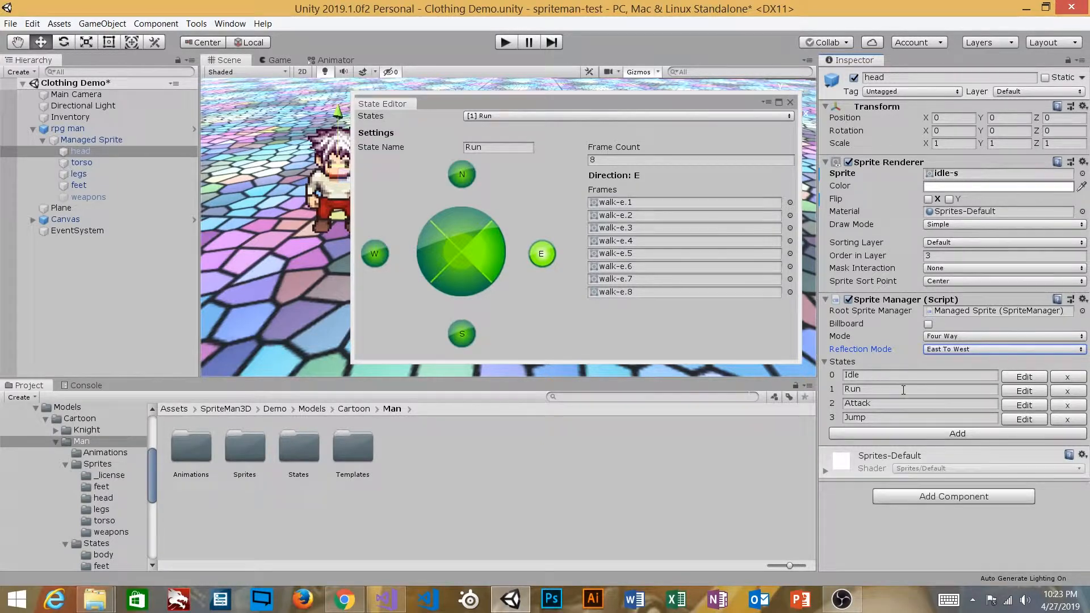
click(97, 141)
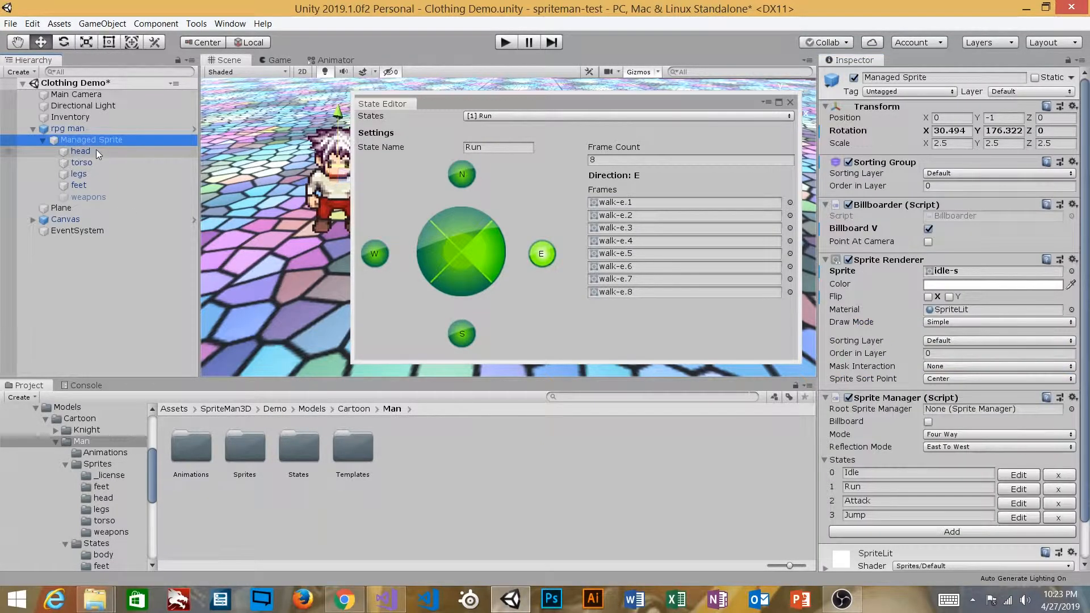
click(879, 447)
scroll(882, 437, down, 2)
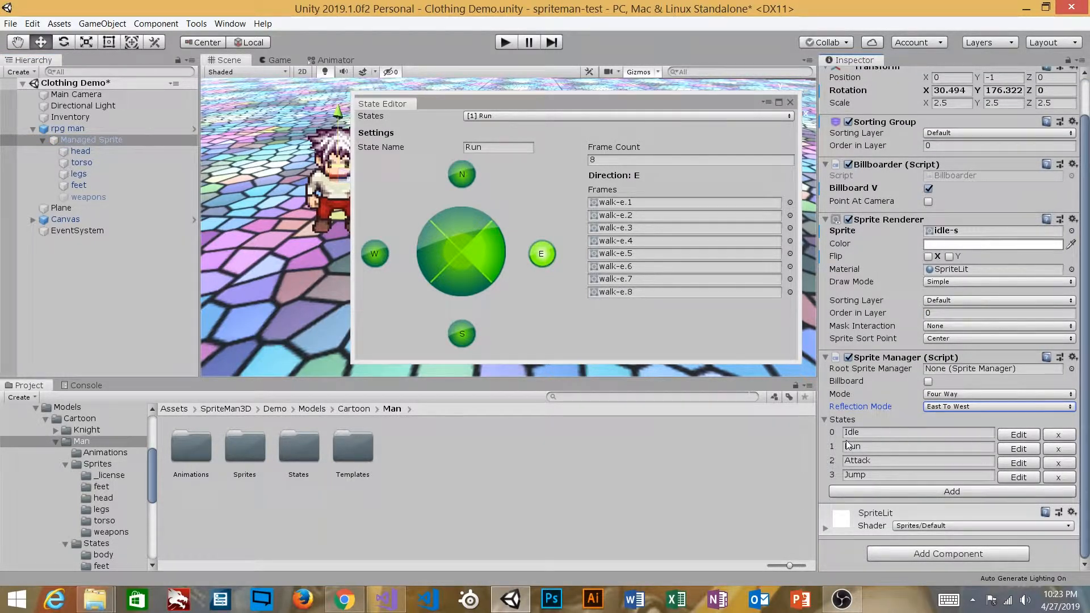
Inspect the Jump and Attack states of Managed Sprite and the torso's Attack state in the State Editor.
click(1037, 478)
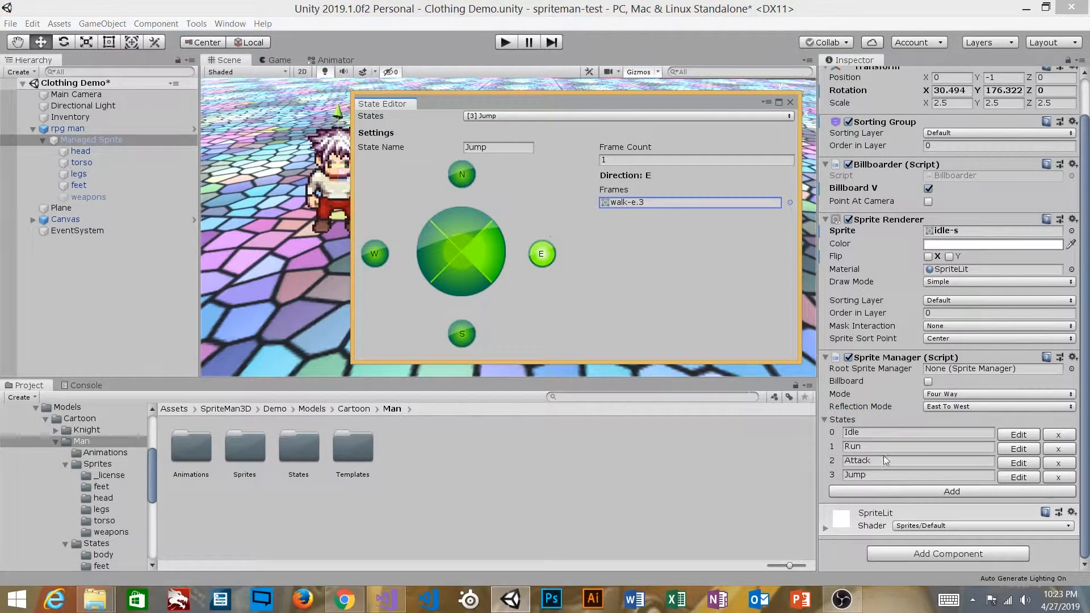
click(1017, 462)
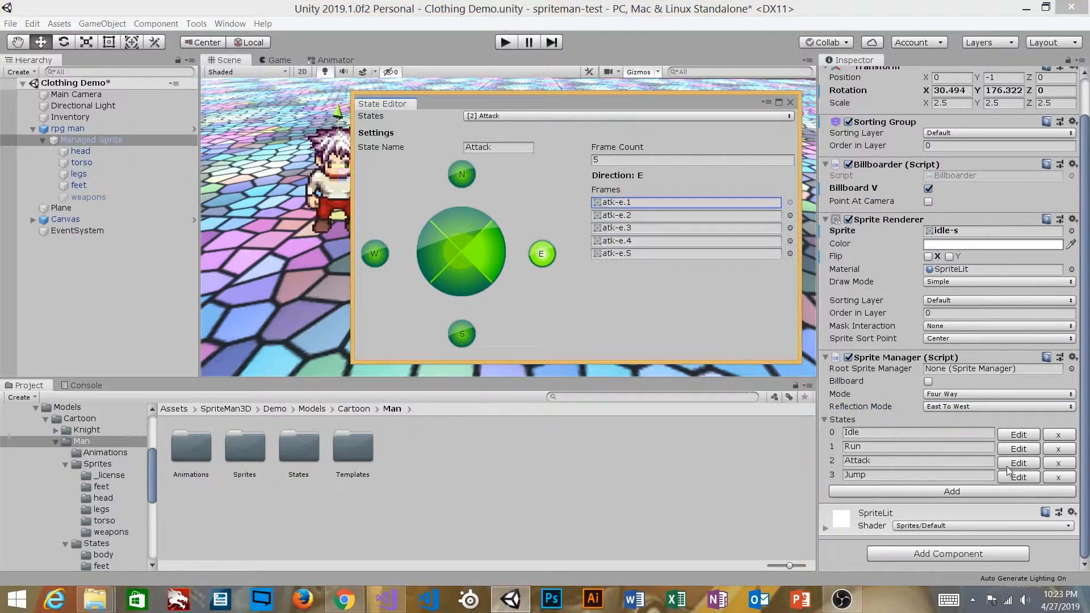
click(94, 148)
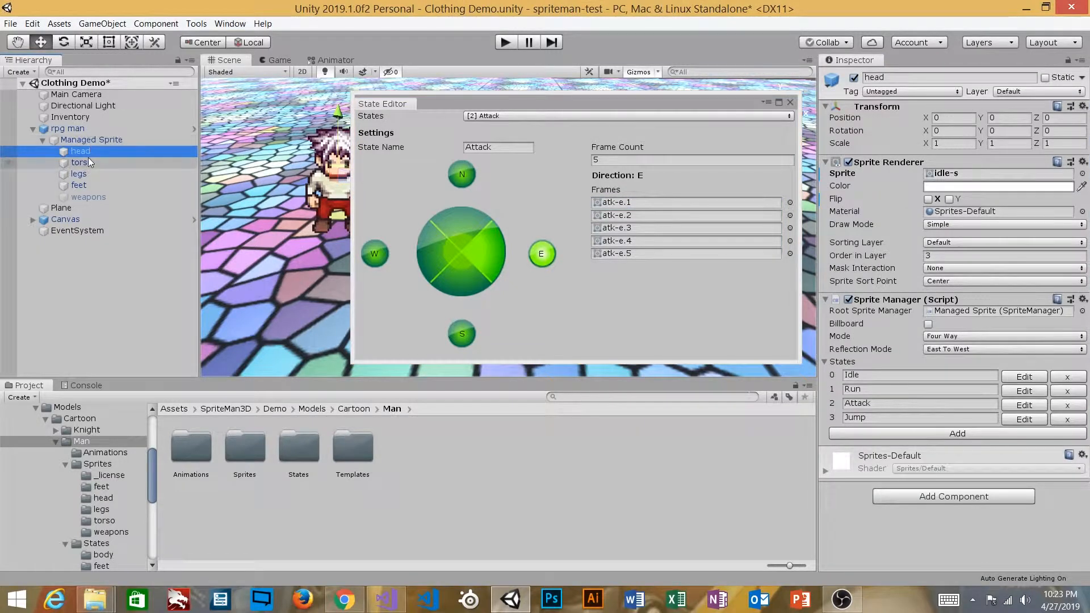
click(101, 162)
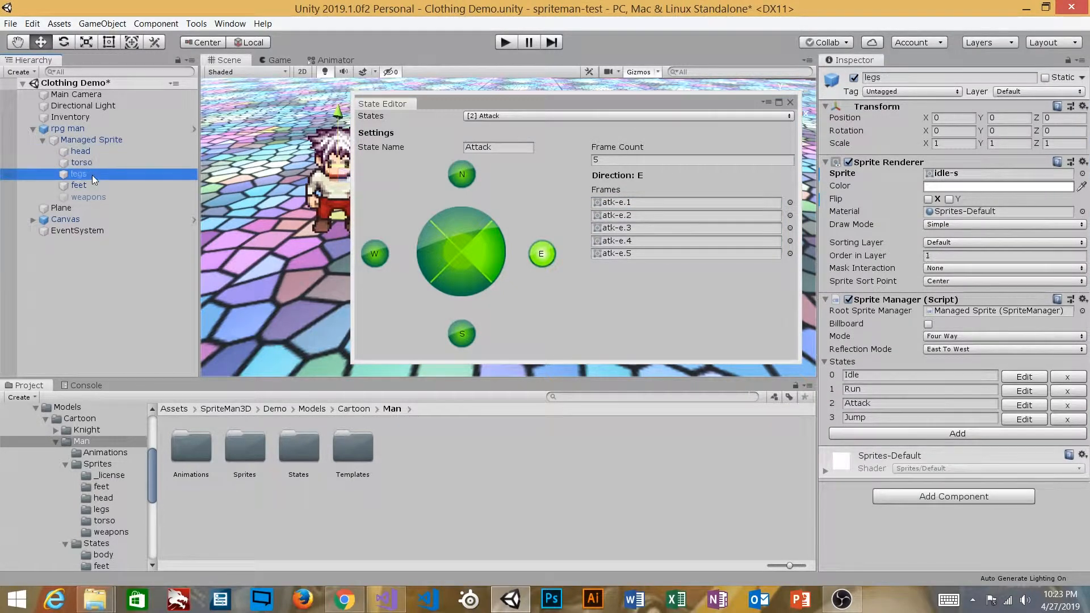
click(1033, 405)
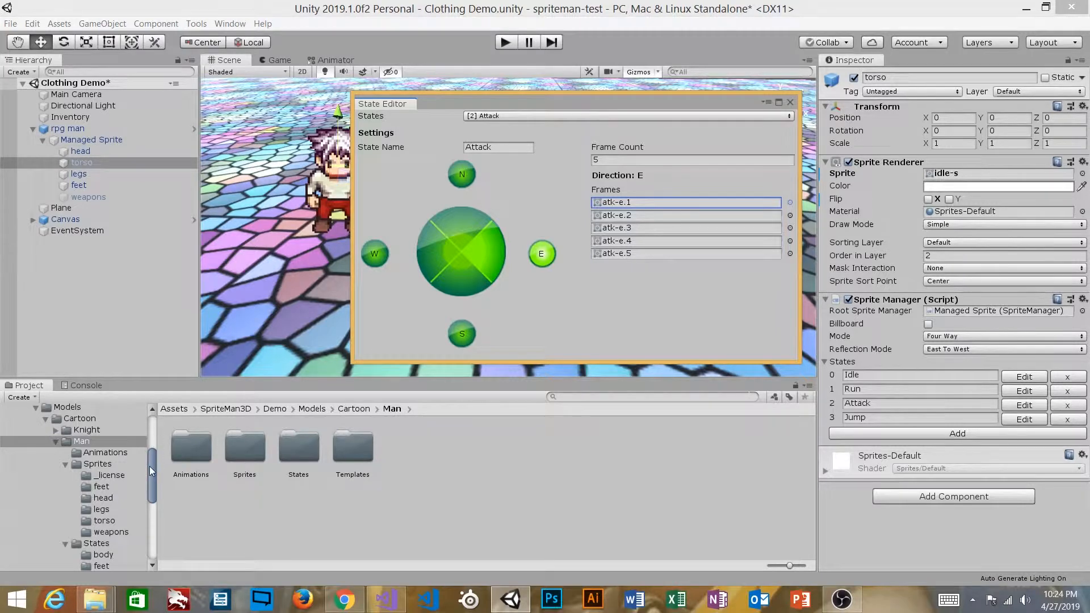
Close the State Editor, and view the rpg man prefab in isolation before returning to the Clothing Demo scene.
click(84, 128)
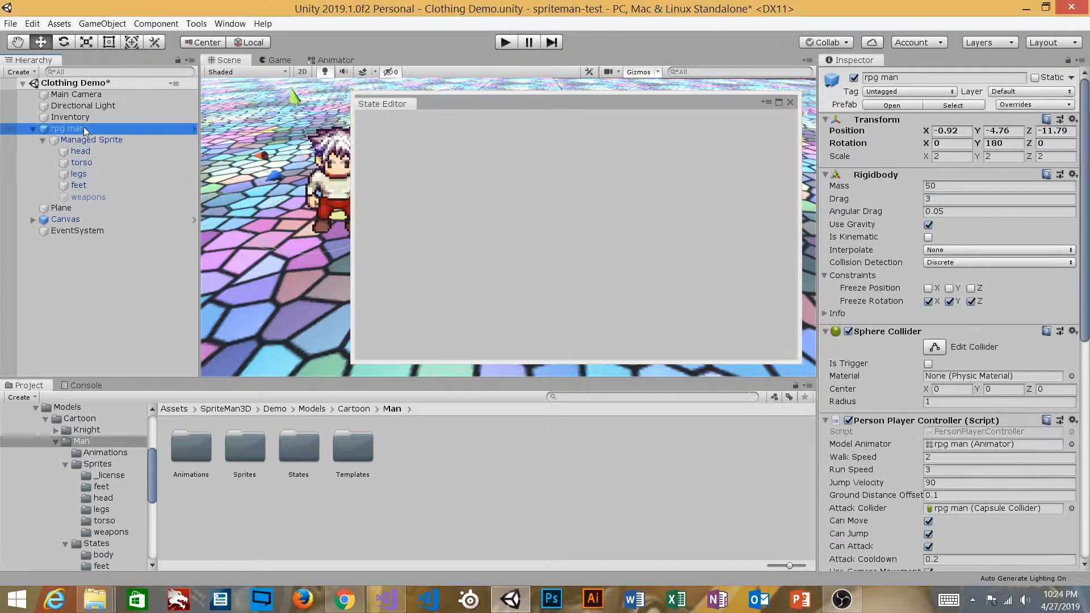
click(792, 101)
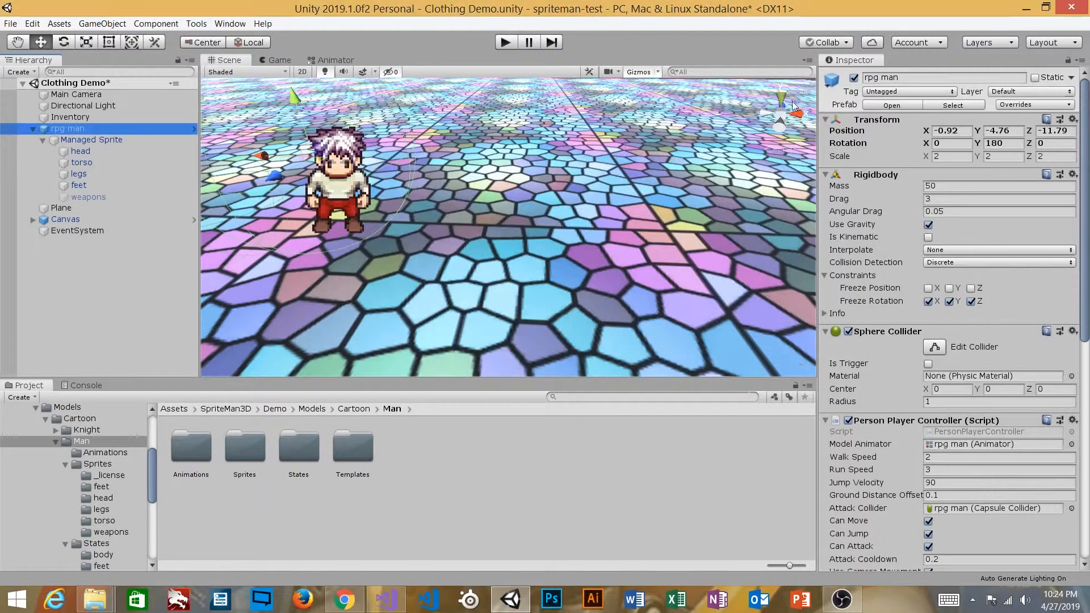
click(898, 105)
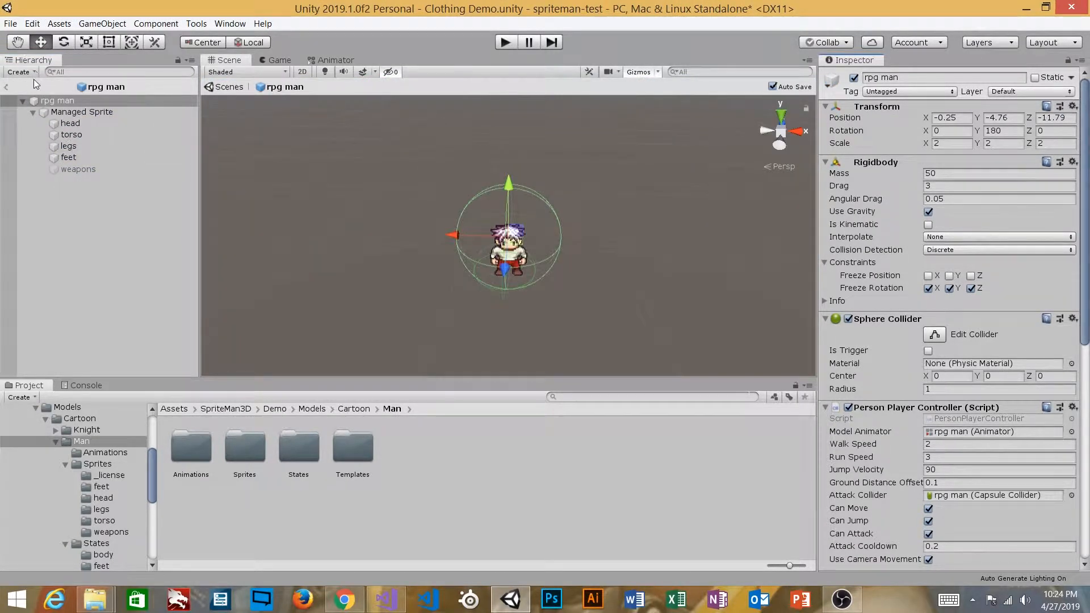
click(7, 87)
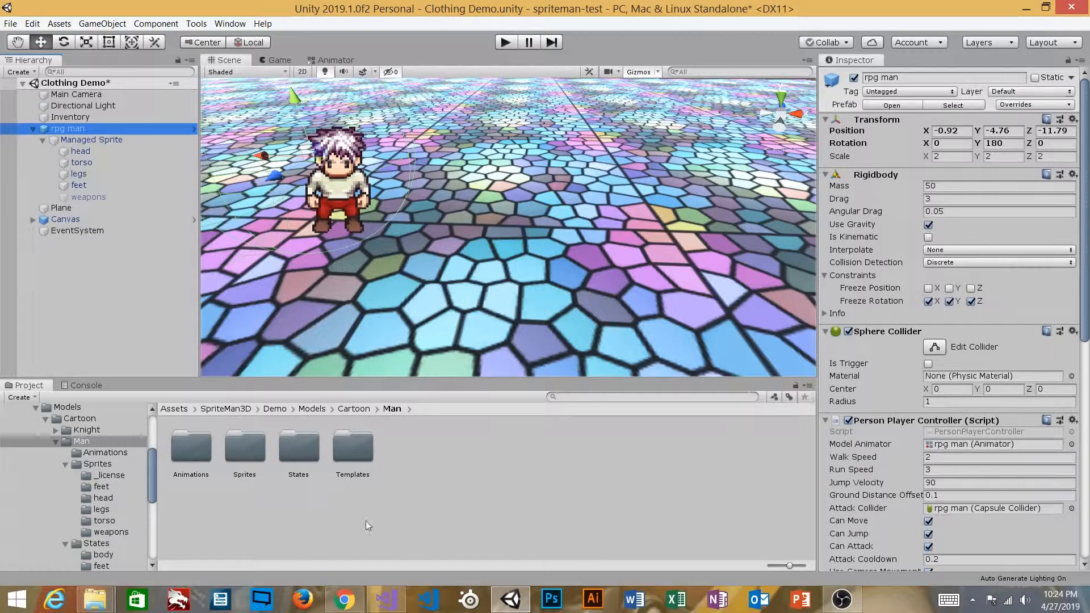
Locate the rpg man prefab asset in the project's Prefabs/characters folder.
click(952, 105)
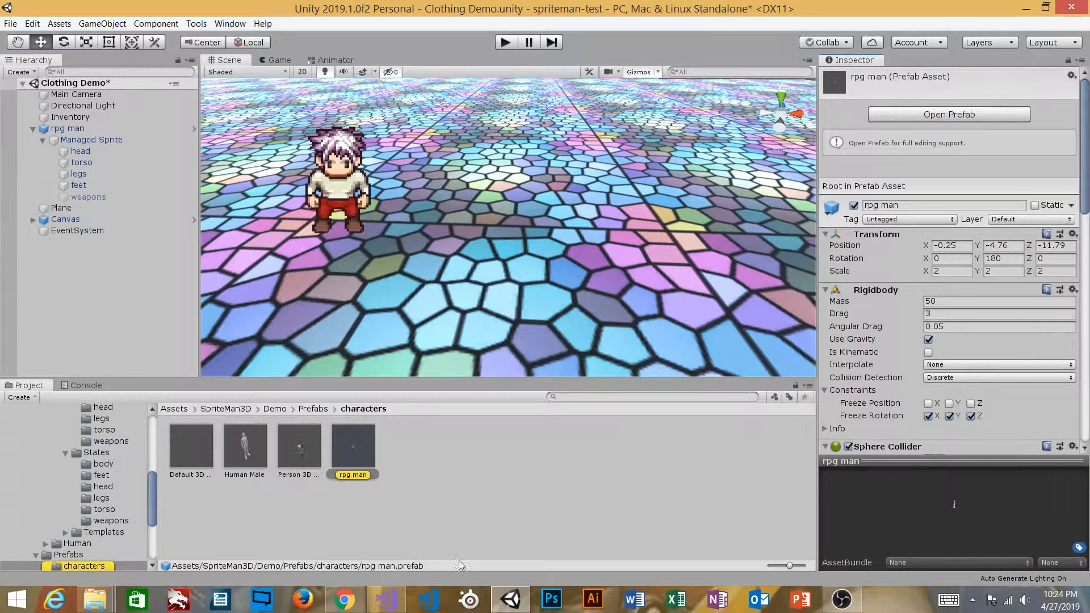
click(359, 457)
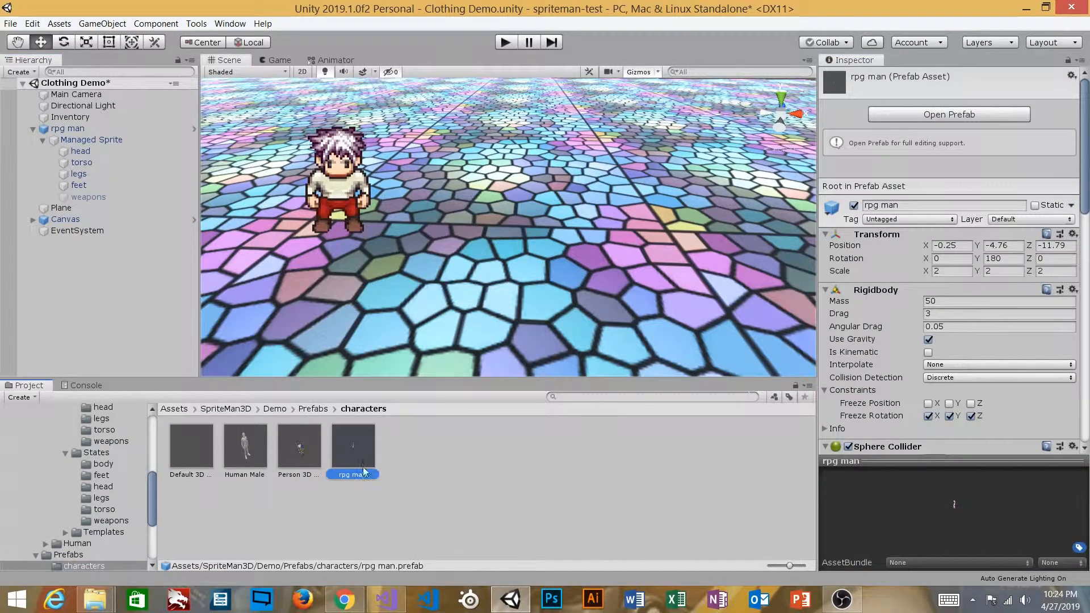
scroll(80, 518, down, 3)
click(75, 511)
click(80, 523)
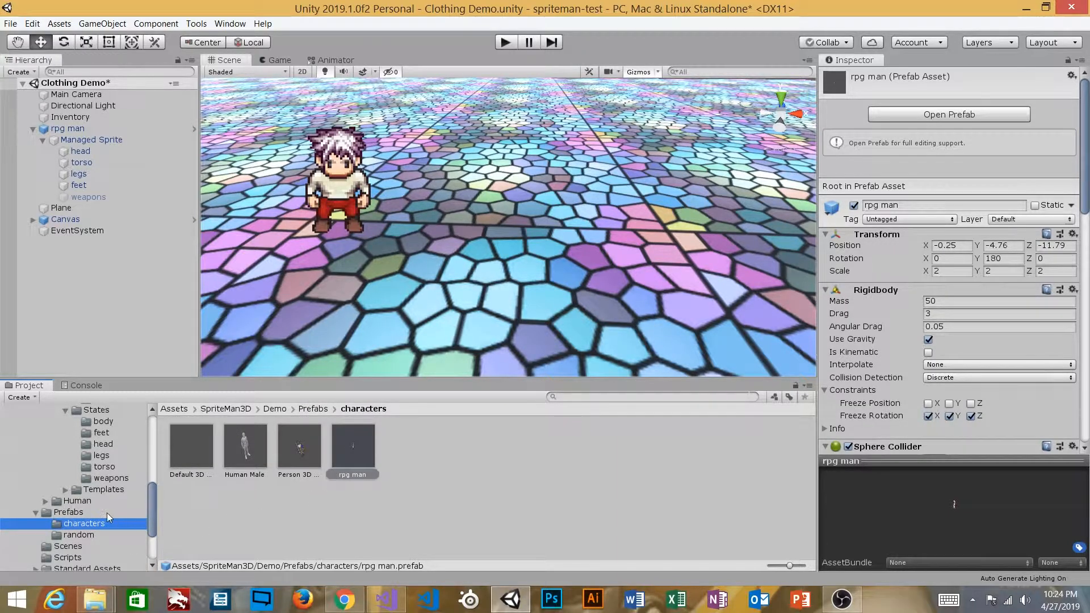
Show the contents of the Models/Cartoon/Man folder with its Sprites and States subfolders collapsed.
scroll(107, 513, up, 10)
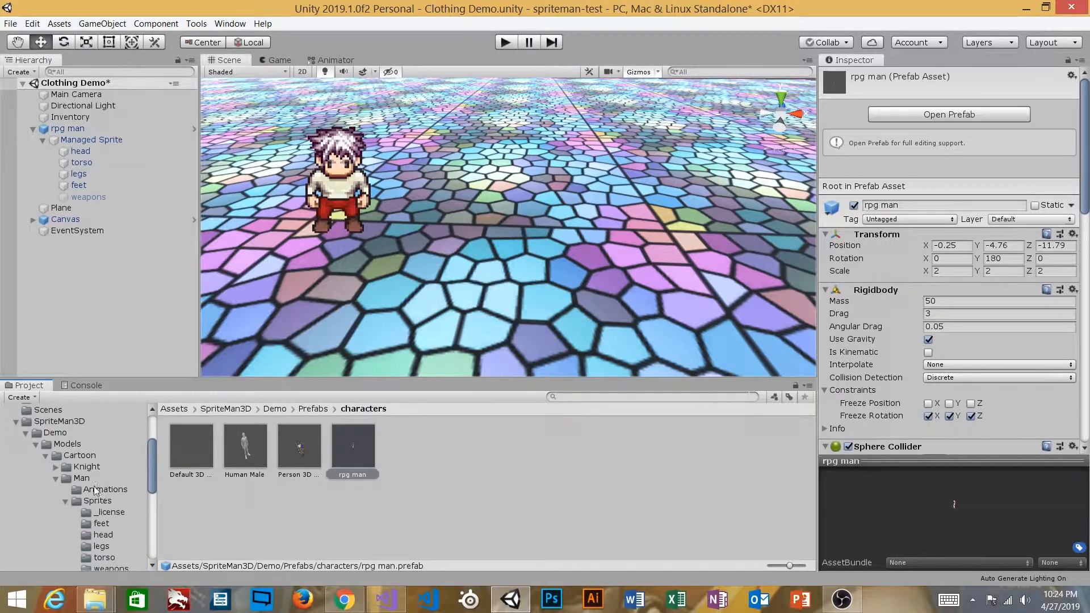
click(80, 479)
scroll(104, 491, down, 1)
click(66, 457)
click(65, 470)
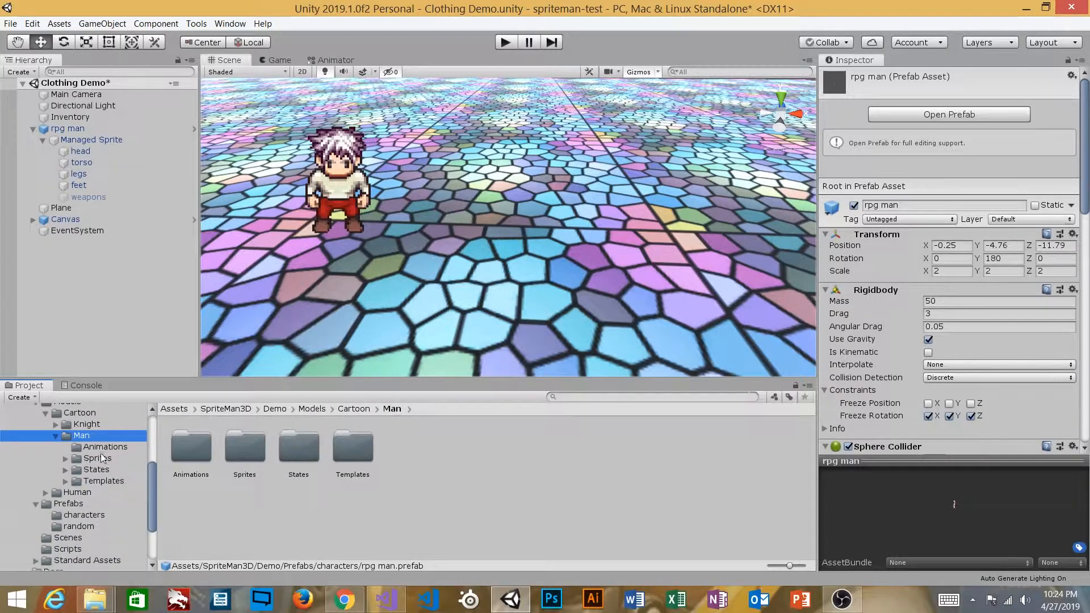
scroll(87, 443, up, 1)
click(60, 444)
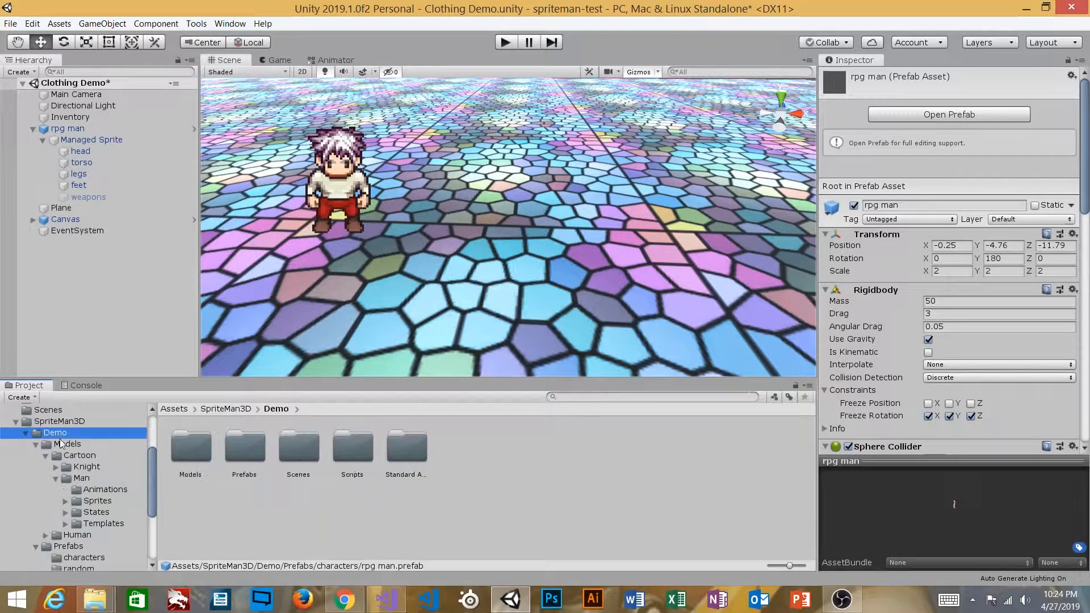
click(86, 456)
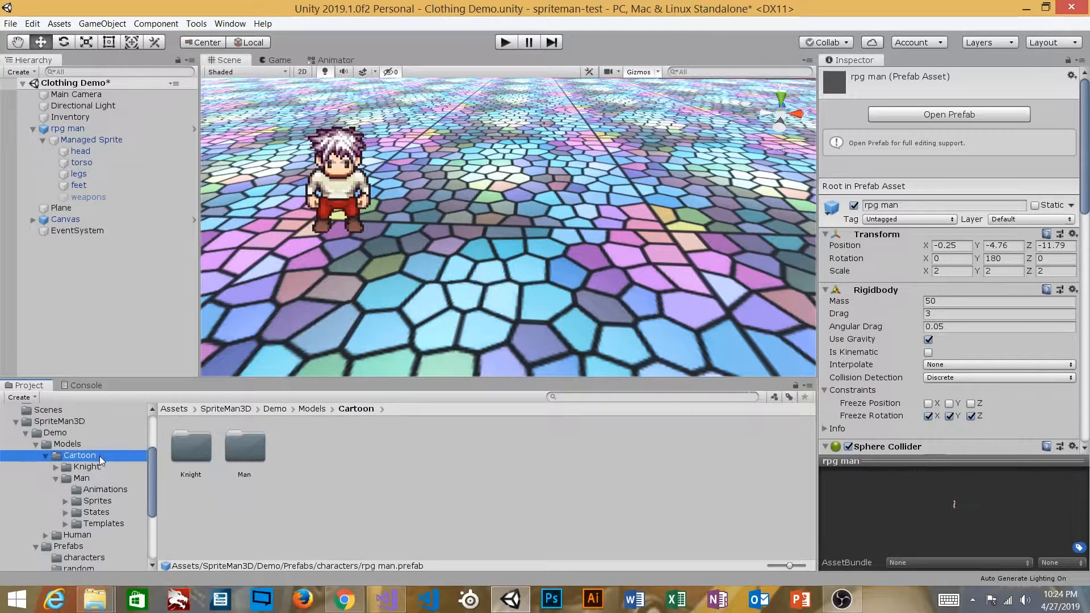
click(76, 480)
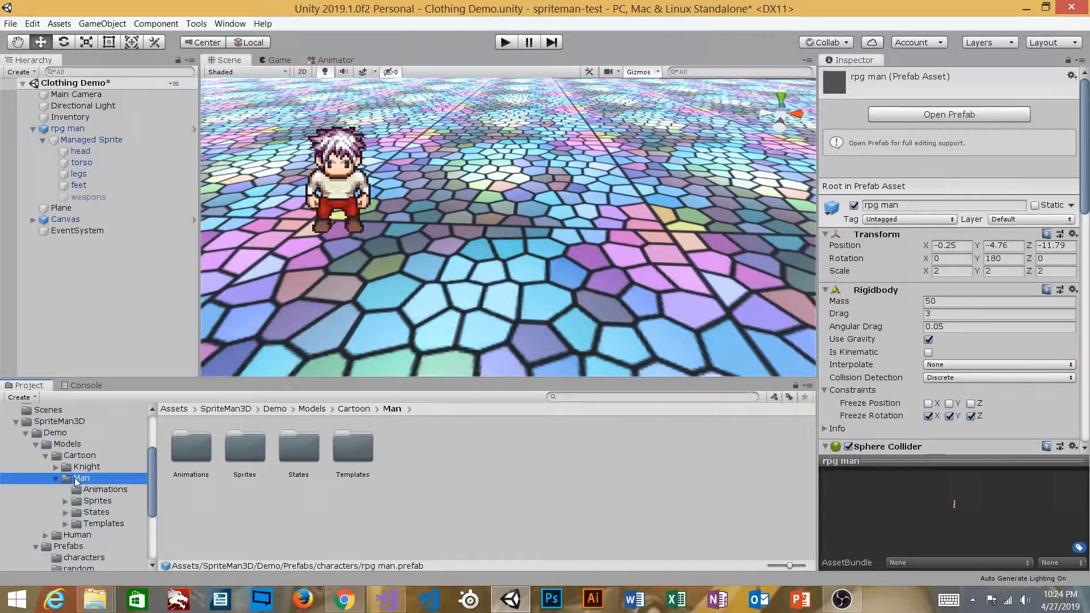
Select the man animator controller in the Man model's Animations folder.
click(102, 488)
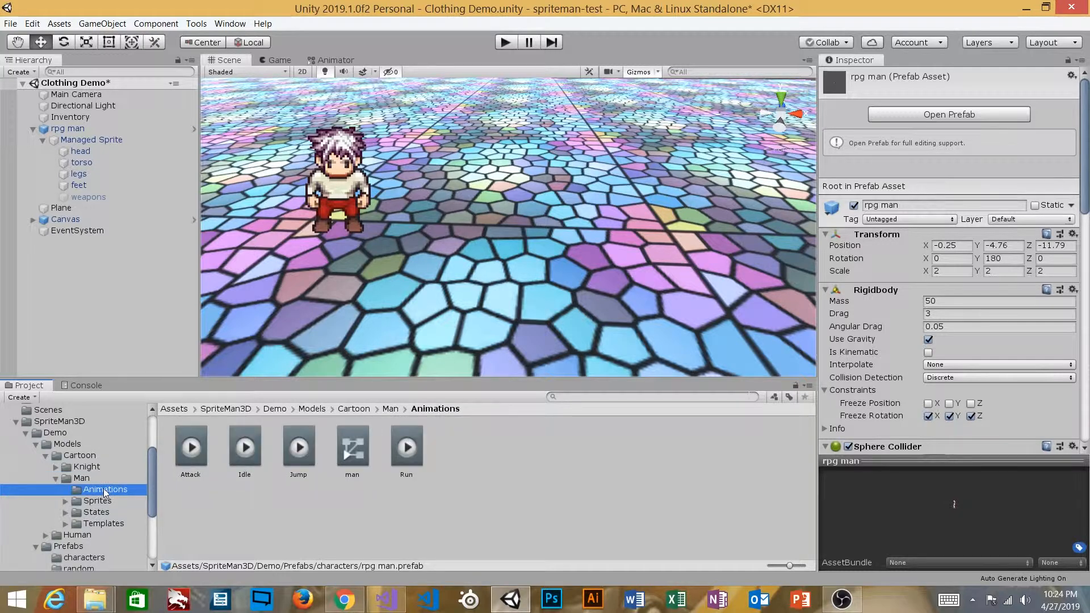
click(126, 129)
click(353, 445)
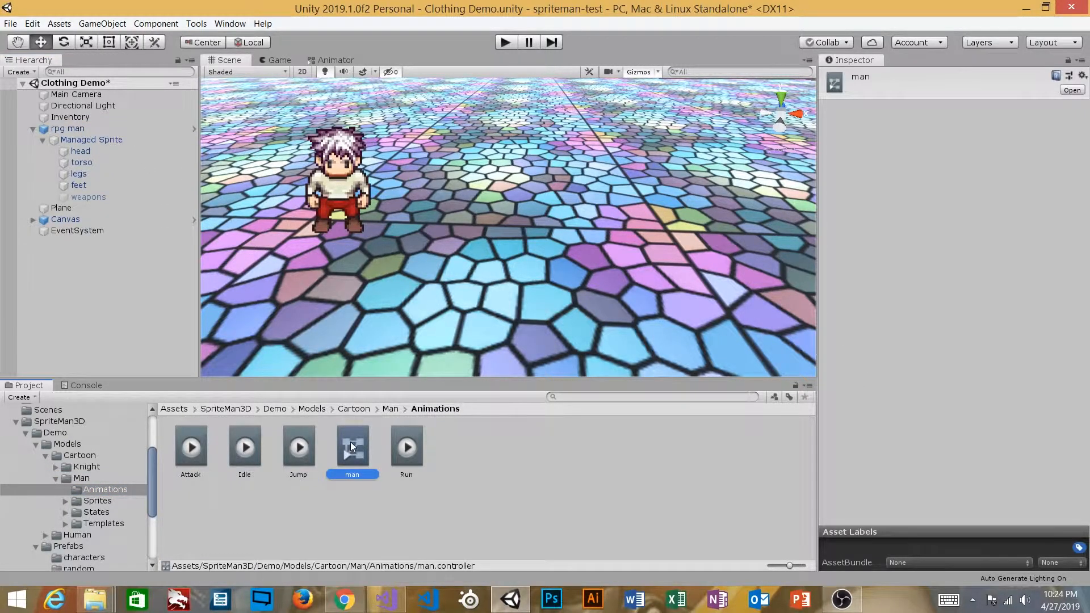
Open the man controller's state graph in the Animator, and show the Man model's Sprites folder with the man sprite sheet collapsed.
double_click(351, 446)
middle_drag(612, 250, 605, 315)
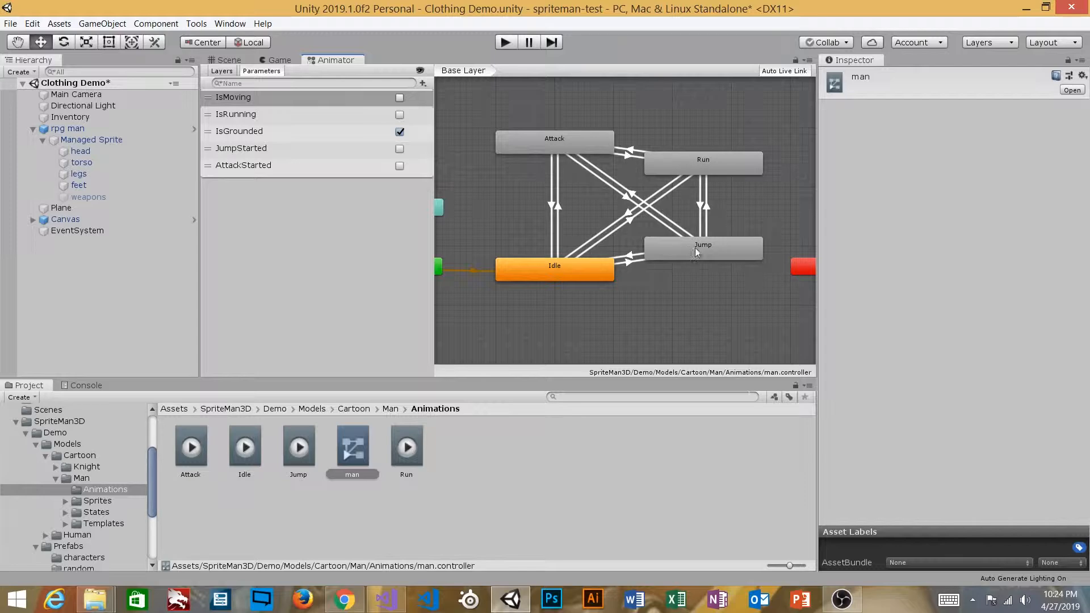
click(97, 501)
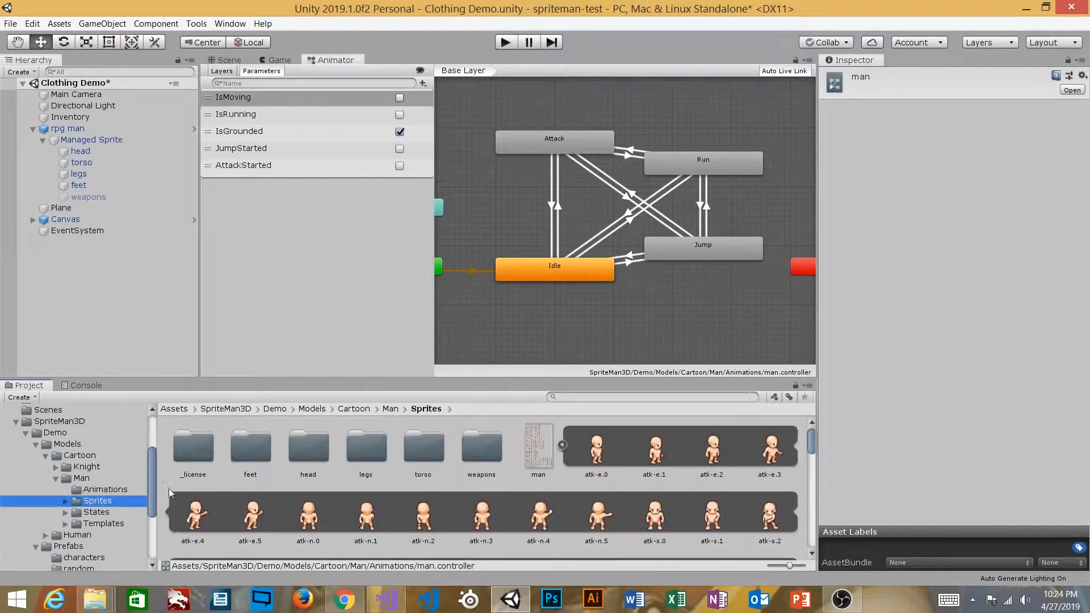
click(564, 446)
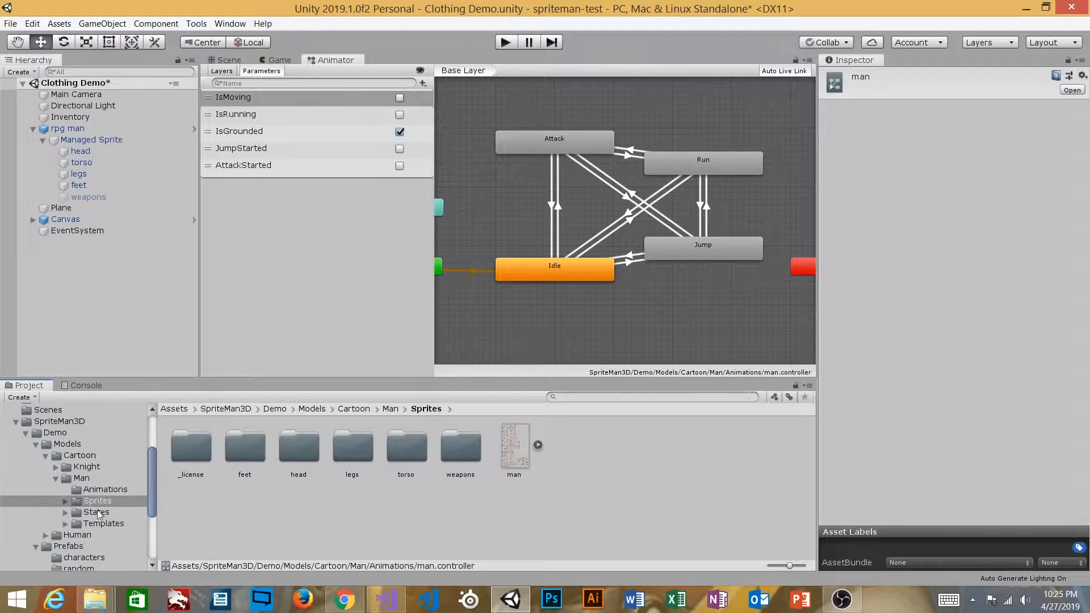
scroll(104, 509, down, 3)
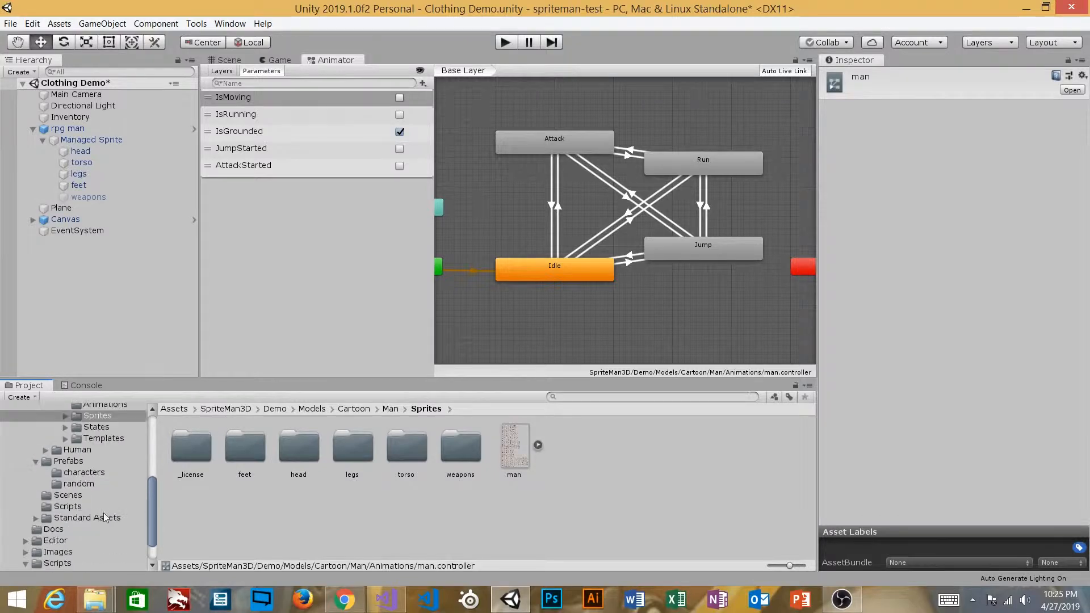
View the man.png sprite sheet enlarged in the image viewer, look over its body animation rows, and close it.
double_click(518, 449)
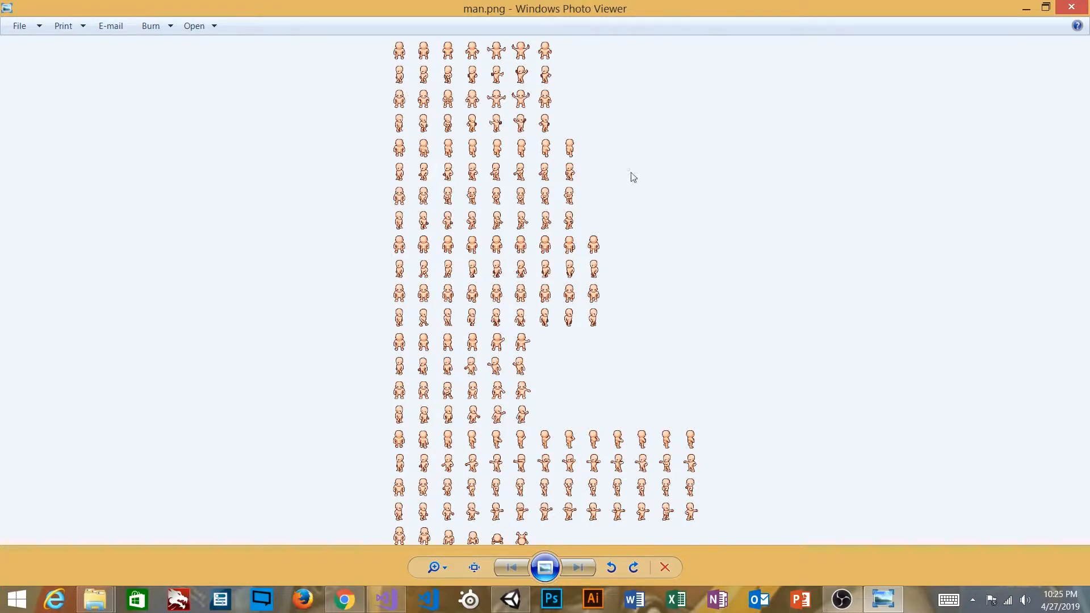
scroll(502, 233, up, 5)
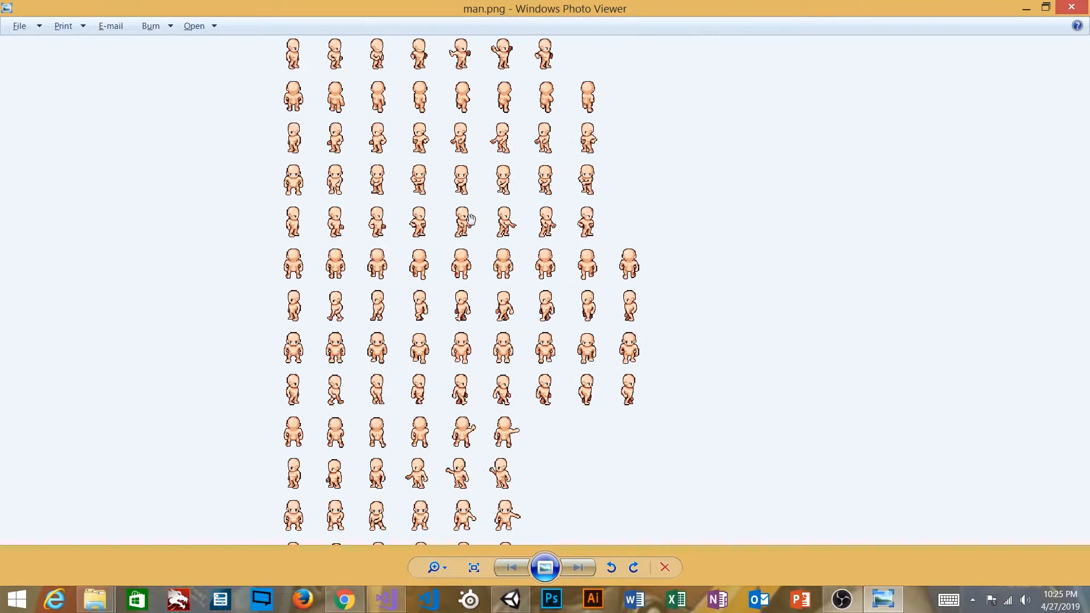
drag(548, 189, 613, 487)
drag(617, 301, 622, 274)
drag(621, 442, 627, 118)
drag(658, 371, 653, 449)
drag(696, 229, 707, 372)
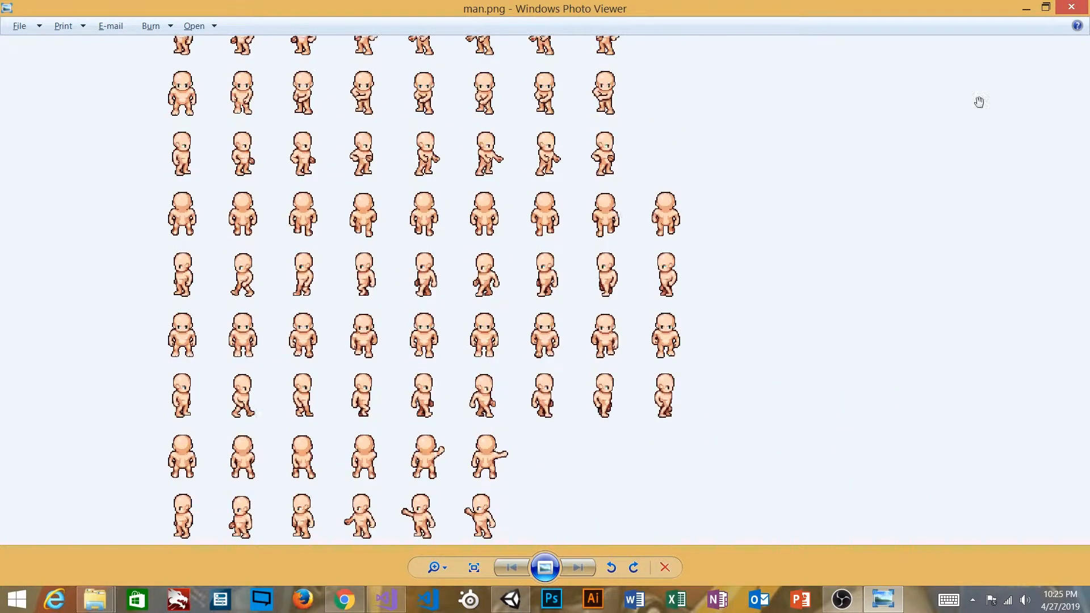
click(1070, 11)
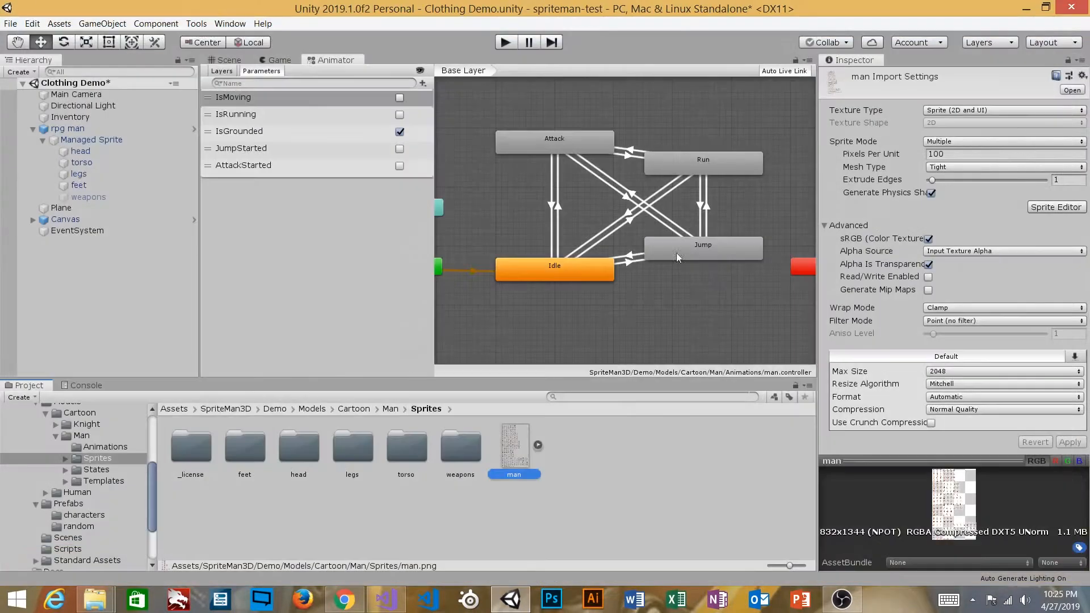
Expand the Sprites folder and look through the golden boots and shoes sprite sheets in its feet subfolder.
click(65, 460)
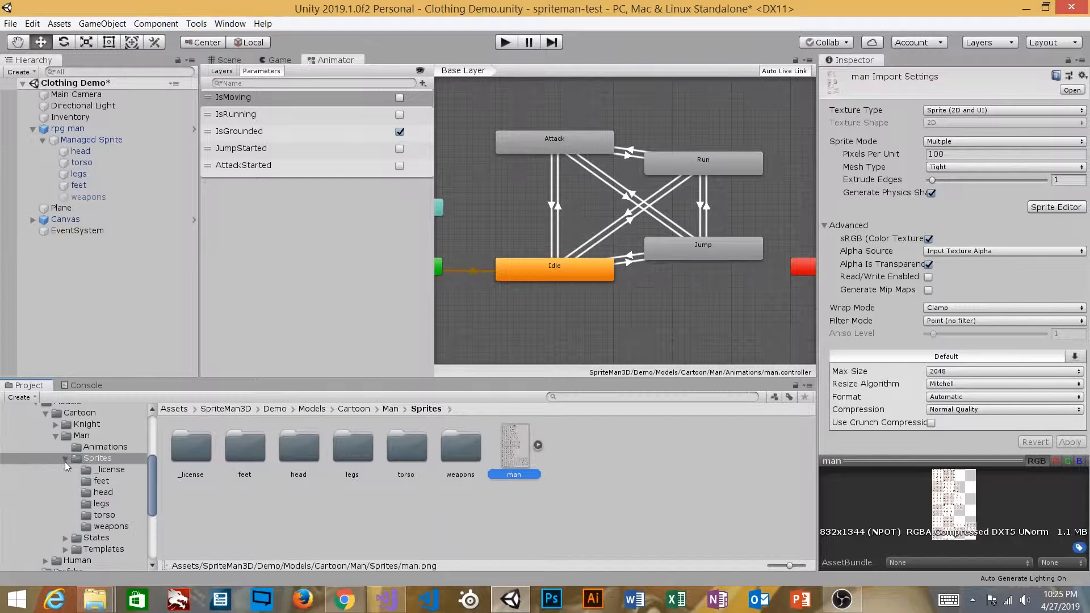
click(104, 483)
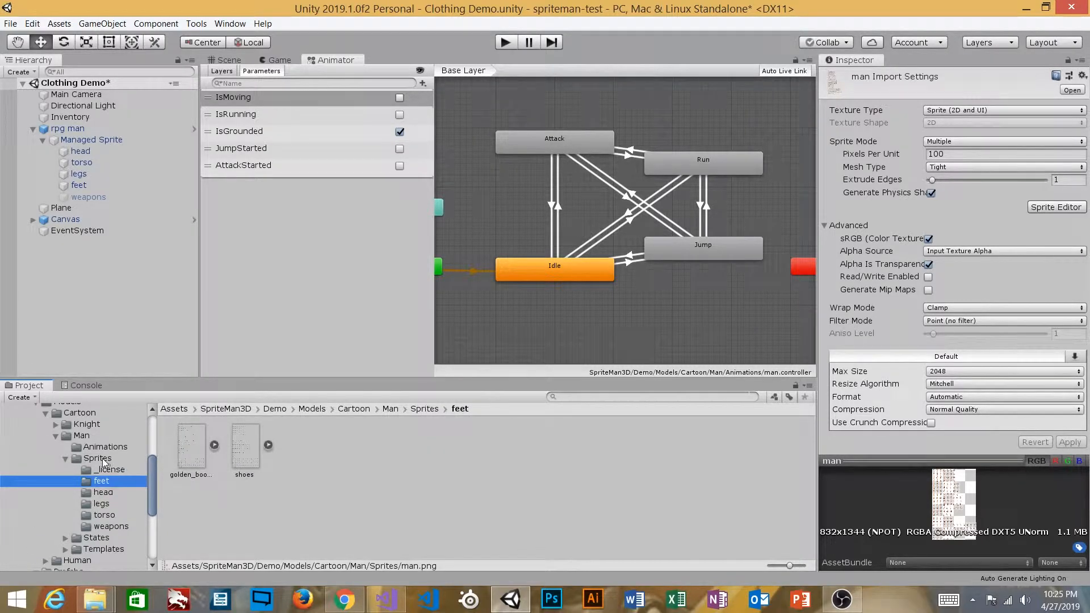
click(105, 459)
click(99, 481)
click(250, 450)
click(192, 455)
click(246, 453)
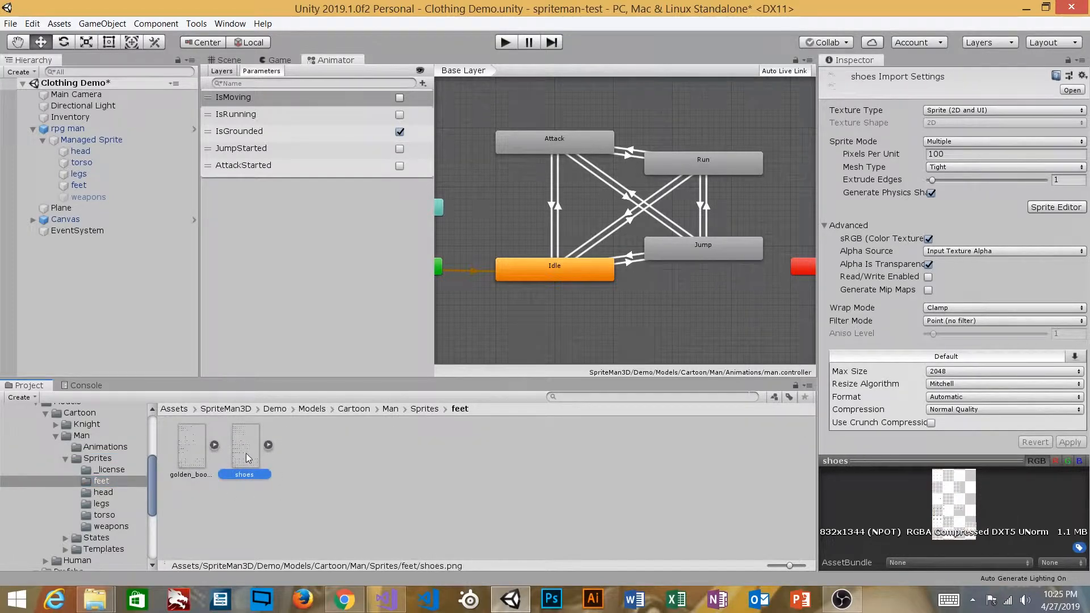
View the shoes.png sprite sheet enlarged in the image viewer and look over its animation rows.
double_click(247, 453)
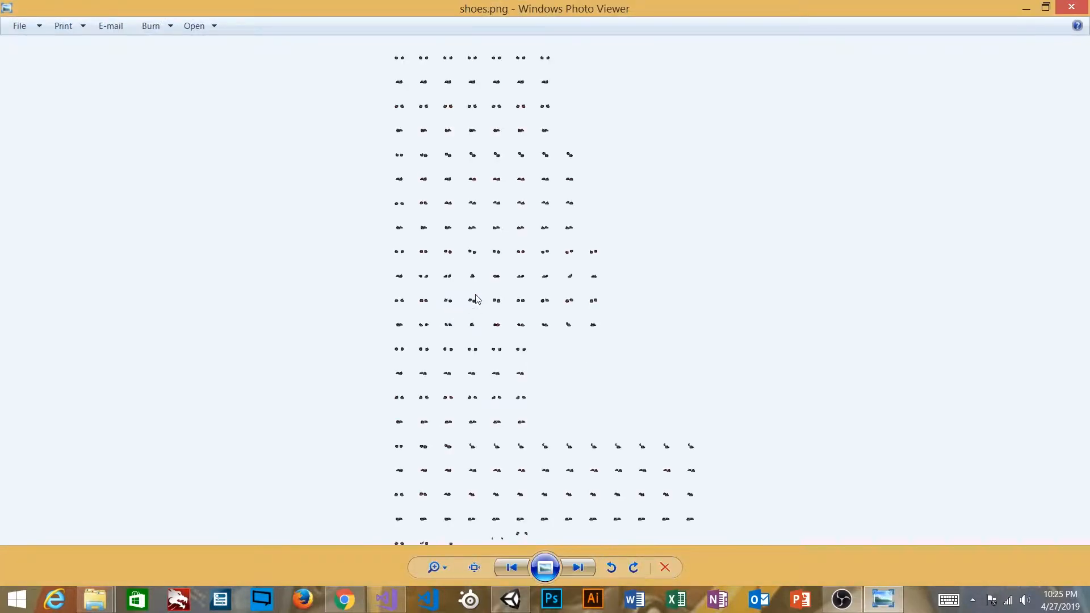
scroll(479, 287, up, 1)
drag(515, 196, 535, 394)
drag(511, 243, 553, 176)
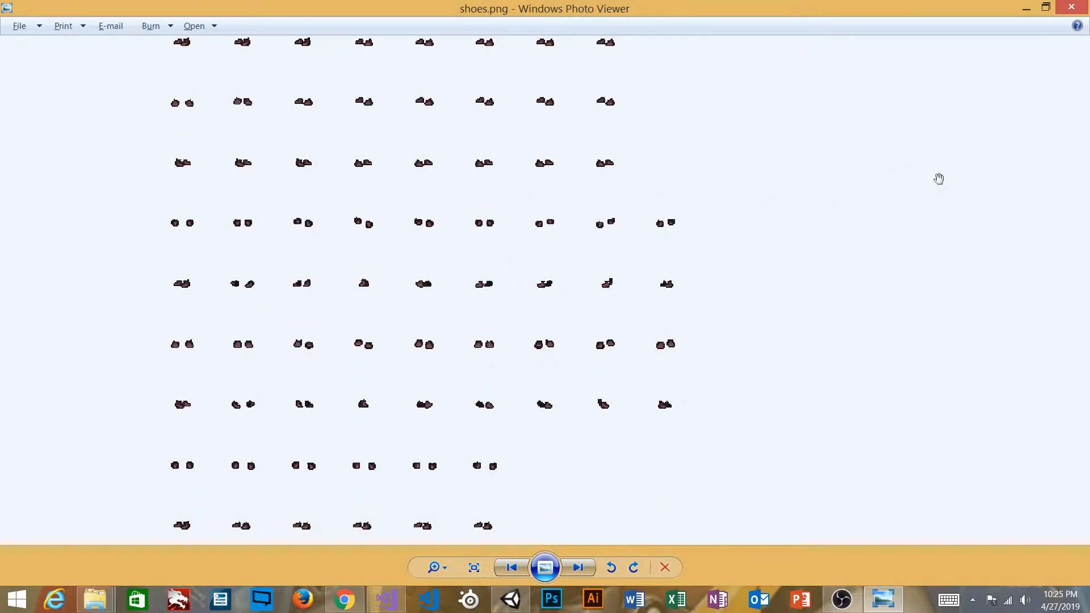
drag(828, 339, 873, 361)
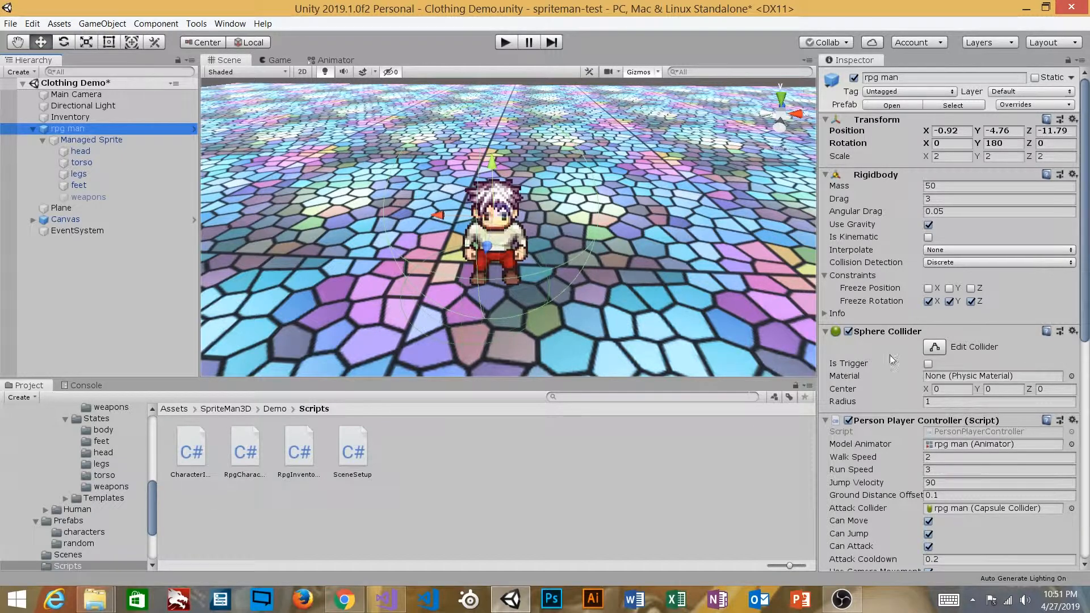
Open the RpgCharacter script referenced by rpg man's Rpg Character component, and examine the item.state argument of CopyFrom in the ChangeState method.
scroll(892, 366, down, 5)
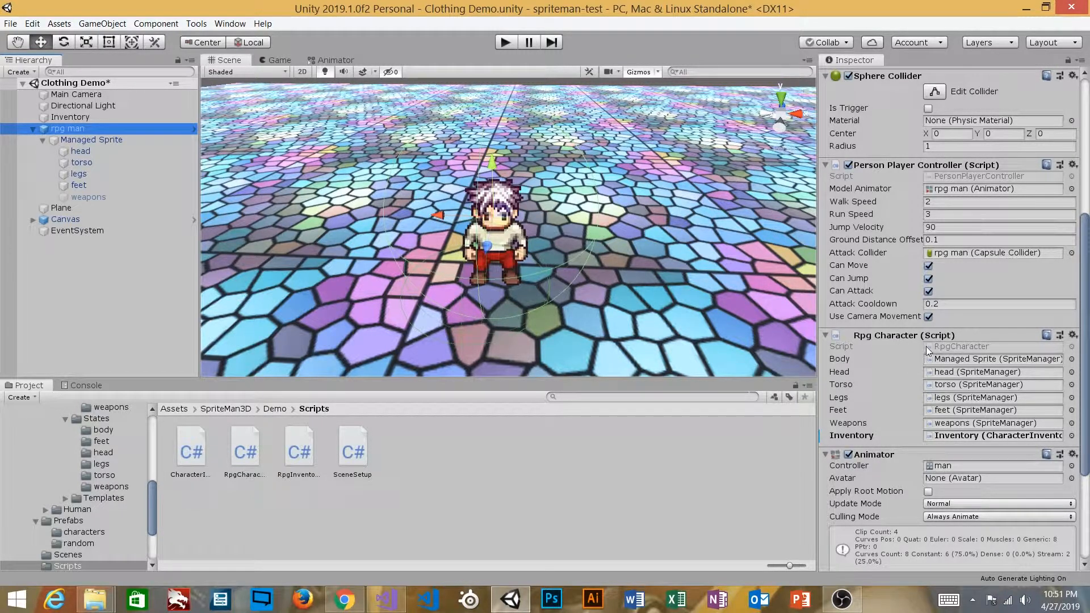
double_click(982, 346)
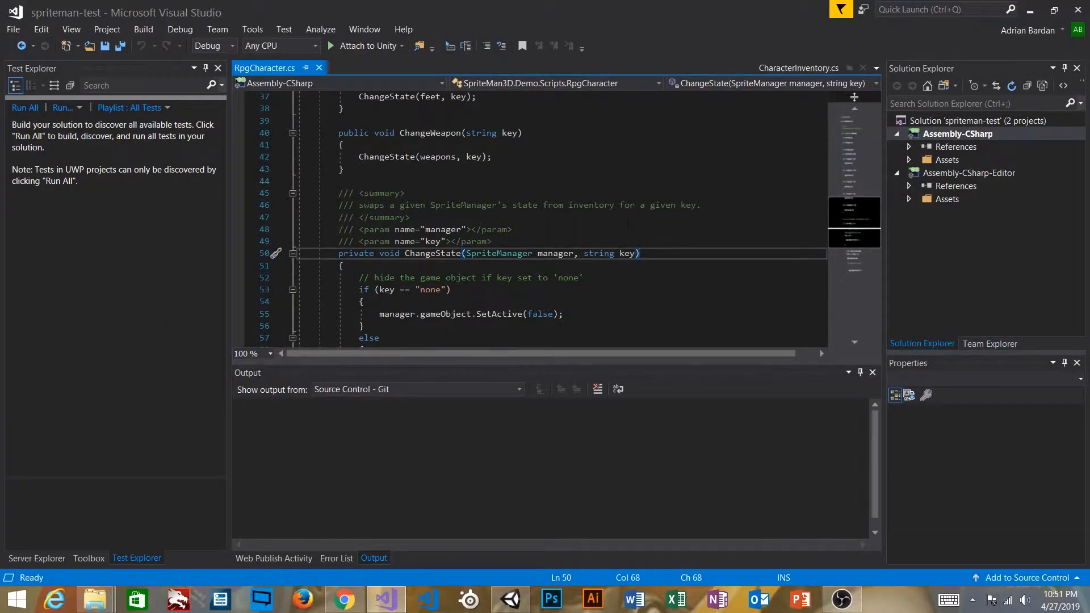
scroll(630, 225, down, 4)
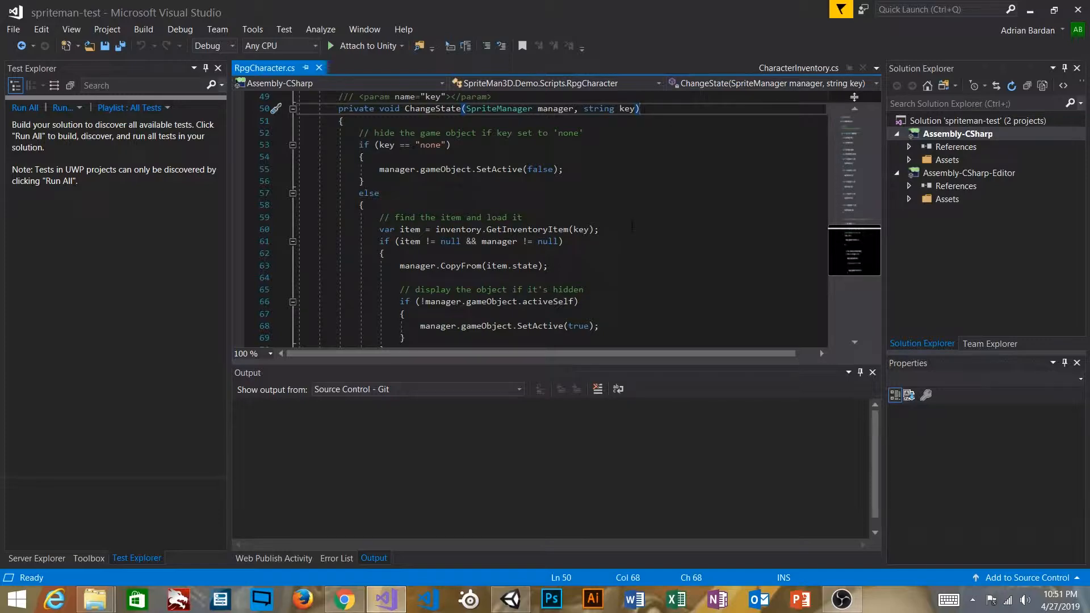
scroll(632, 225, down, 2)
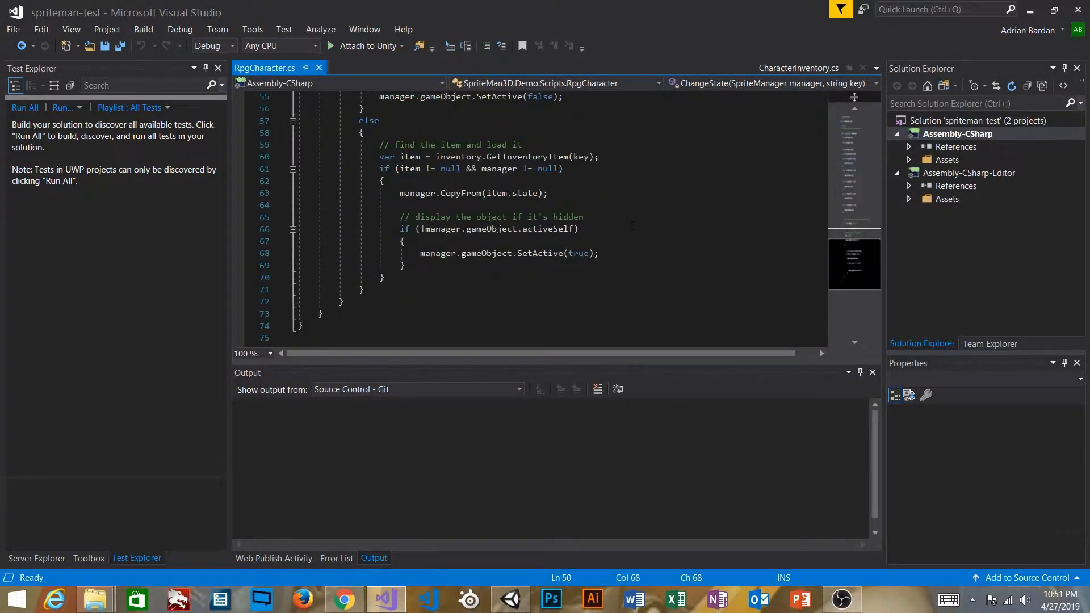
scroll(632, 226, up, 2)
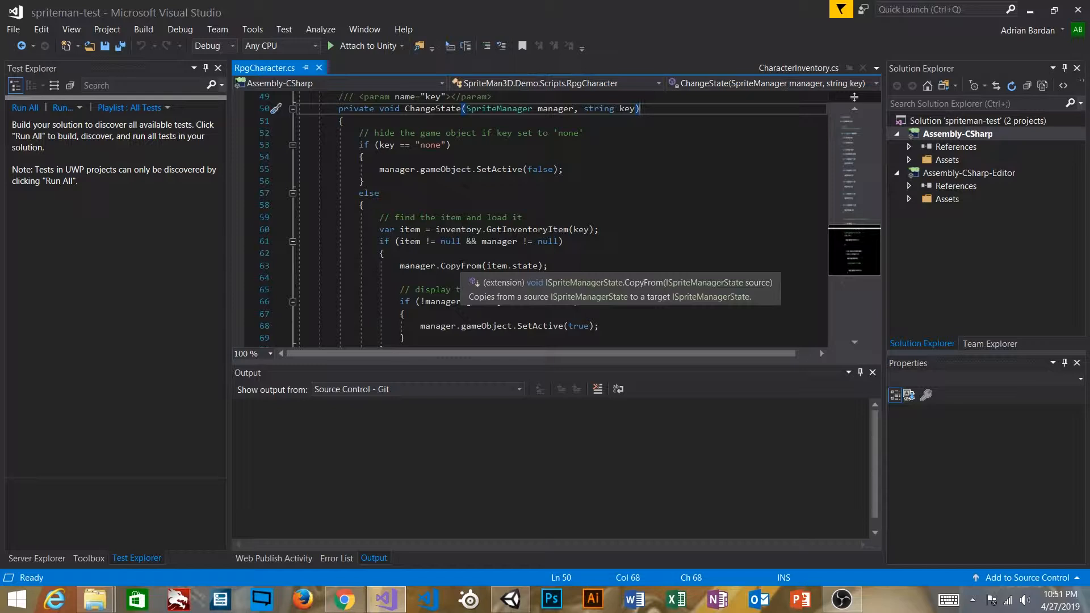
click(528, 267)
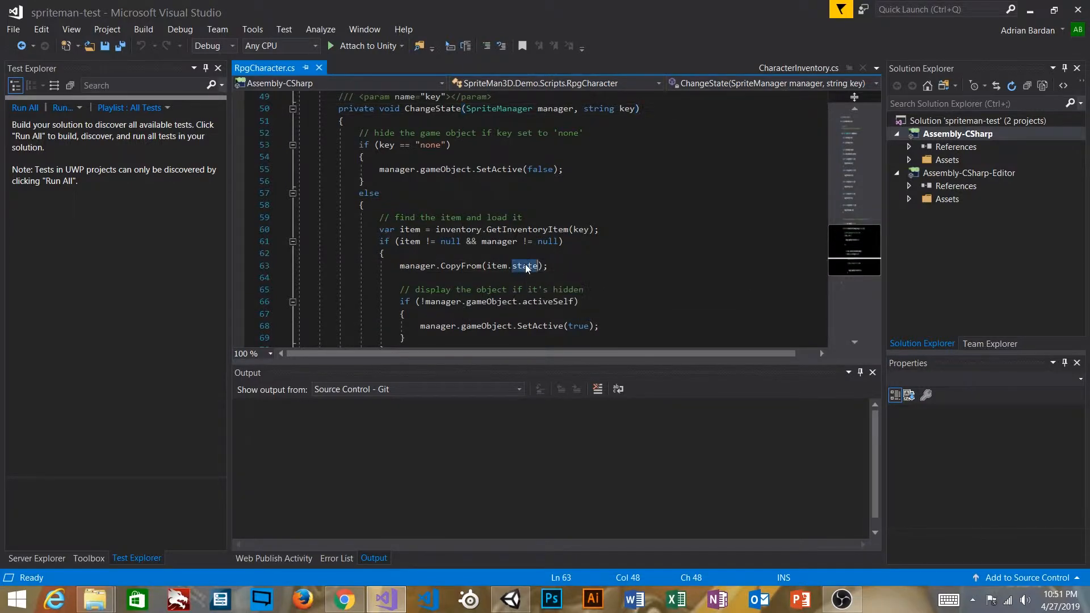
click(561, 264)
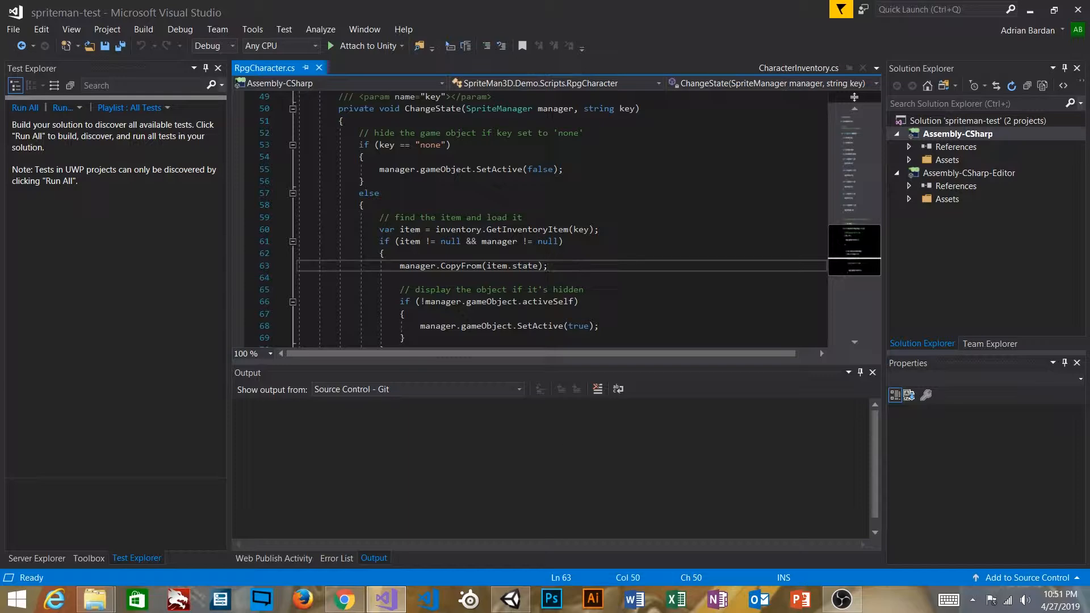
Switch back to Unity, select the Inventory object, and locate the state assets assigned to head.hair, head.helm, feet.shoes and feet.boots.
click(510, 598)
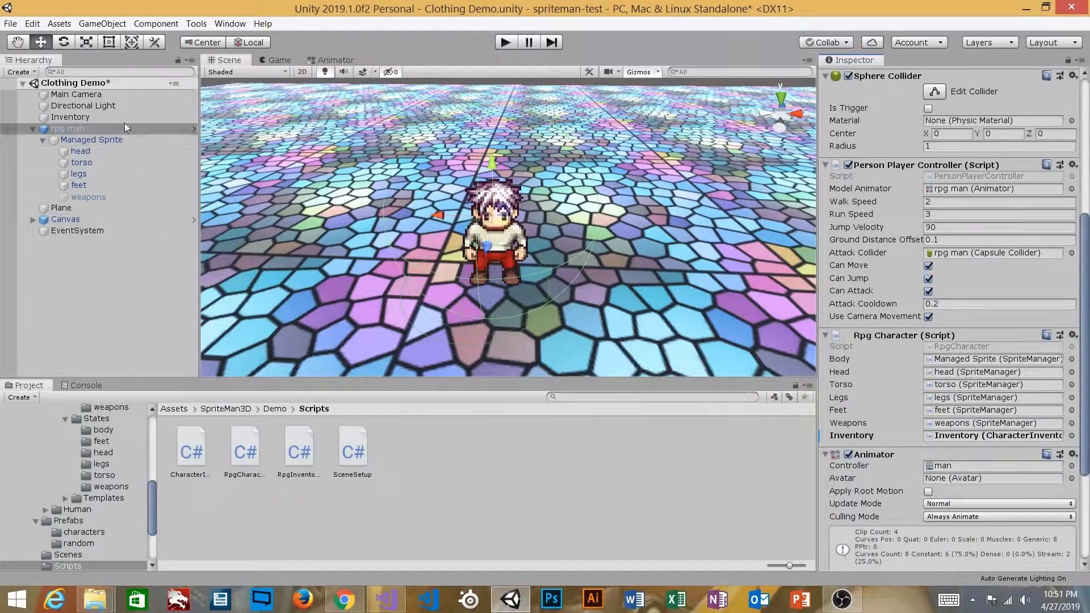
click(102, 117)
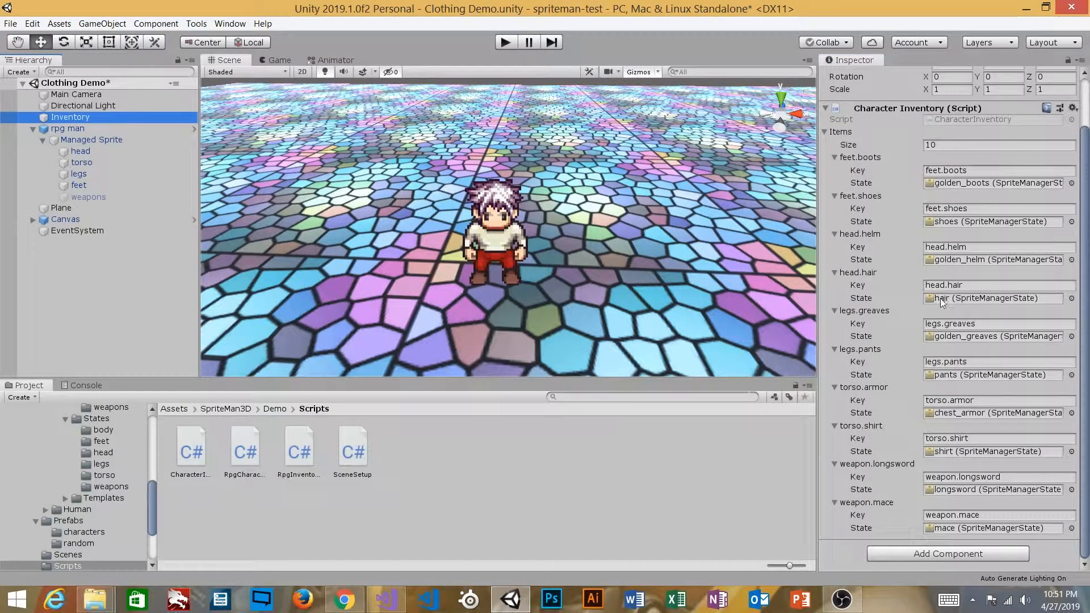
click(941, 298)
click(947, 261)
click(948, 221)
click(948, 183)
Collapse every item entry in the Inventory's Character Inventory component, from feet.boots through weapon.mace.
click(844, 158)
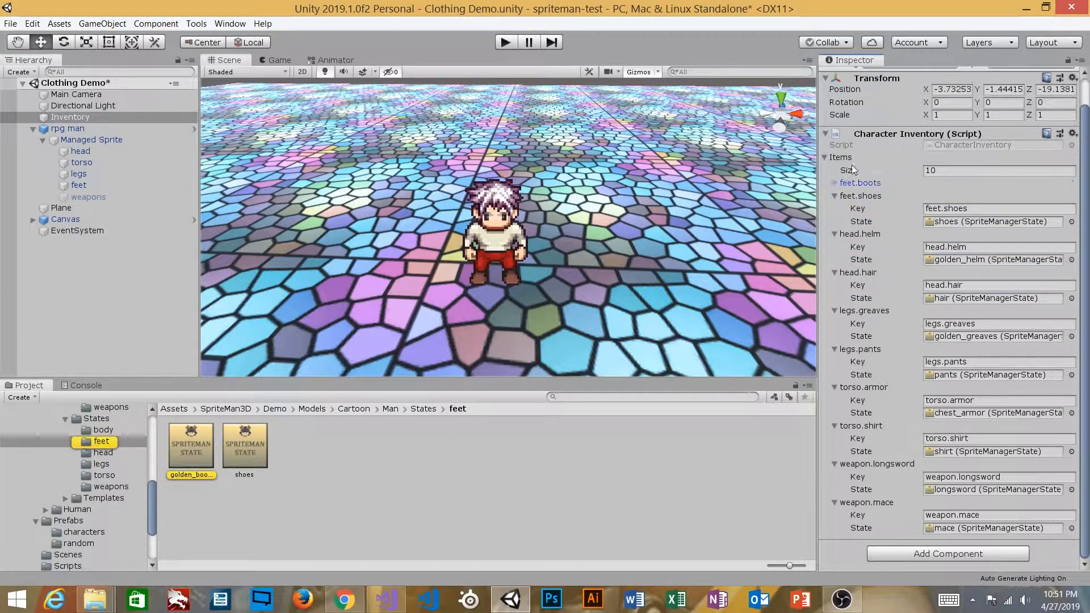
click(857, 200)
click(860, 234)
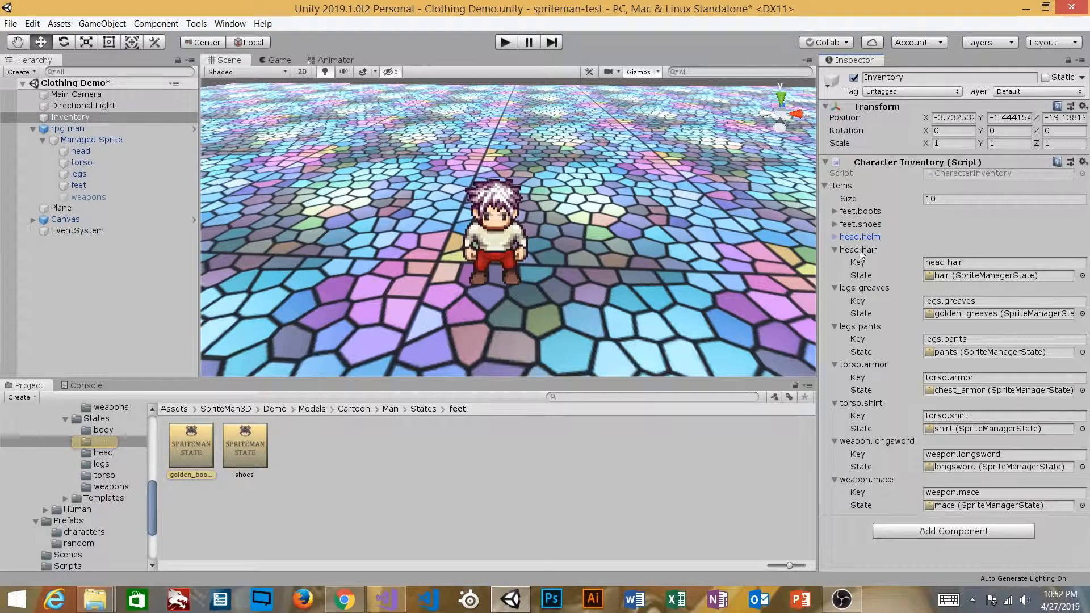
click(859, 249)
click(863, 262)
click(861, 277)
click(864, 289)
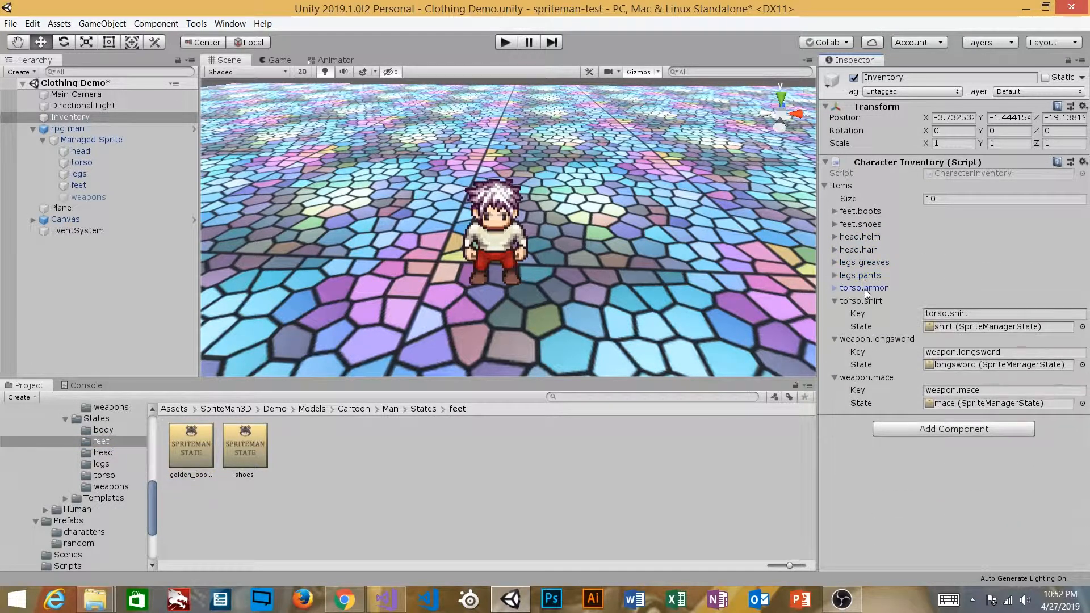
click(863, 301)
click(867, 316)
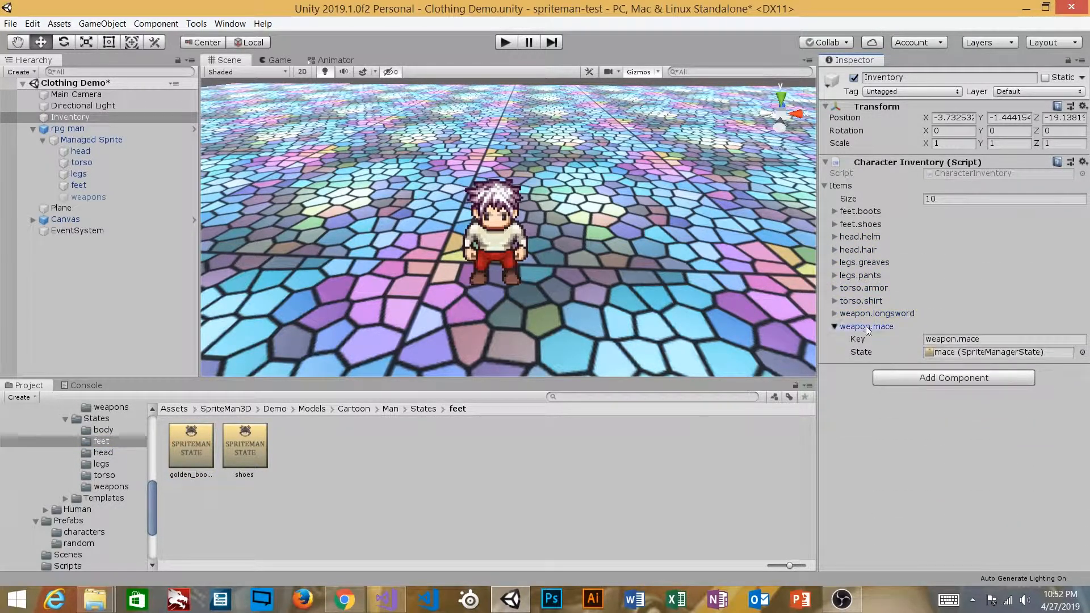
click(866, 327)
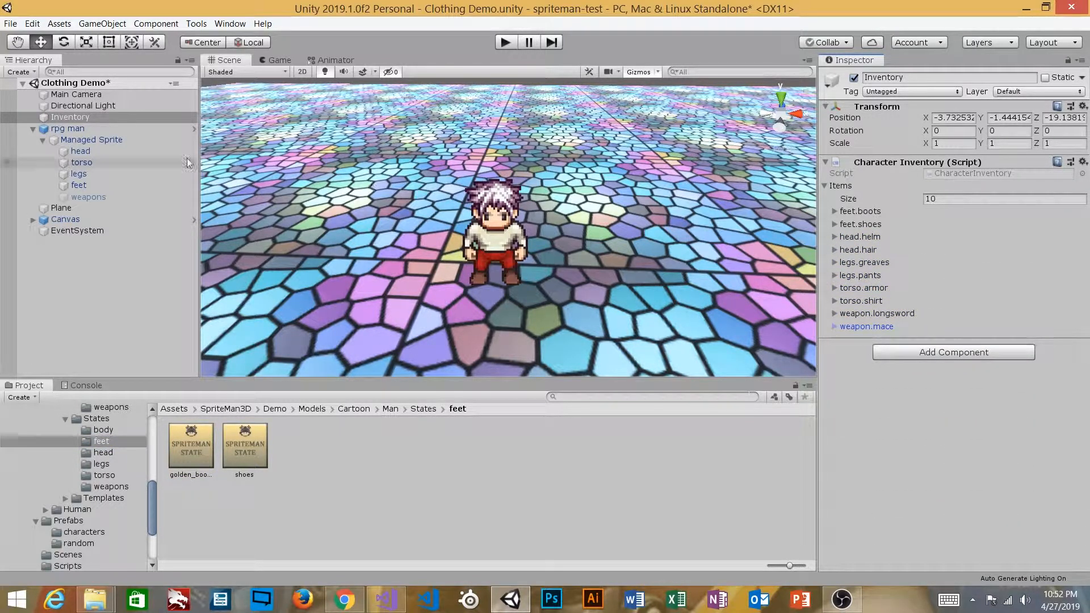
Switch to Visual Studio and examine ChangeState's CopyFrom call and its key and manager parameters, plus the ChangeWeapon method that calls it.
click(391, 601)
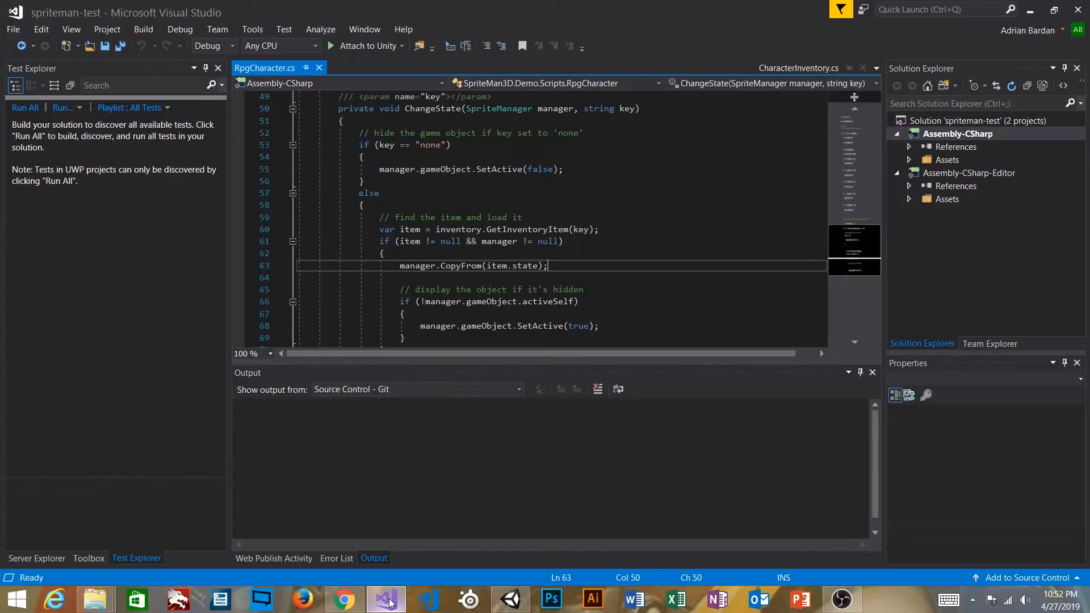
double_click(478, 268)
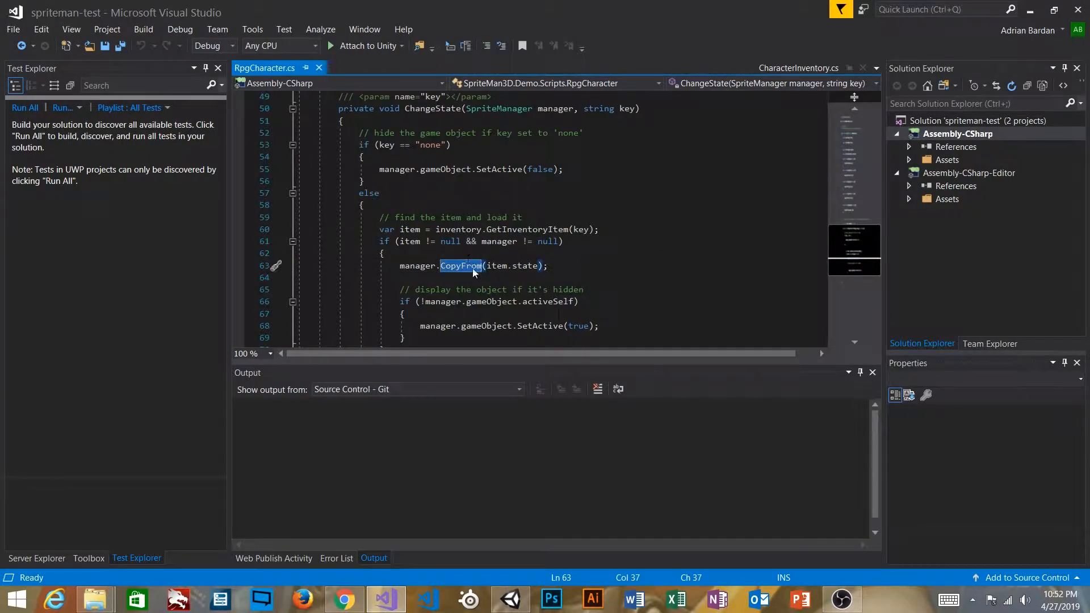
mouse_move(476, 270)
scroll(476, 269, up, 1)
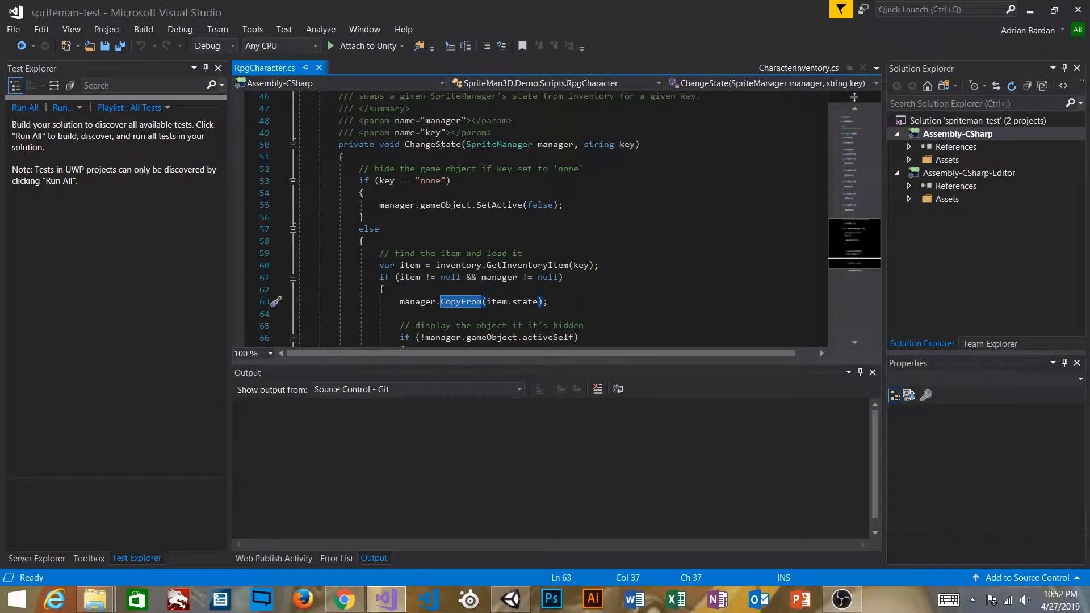
click(633, 145)
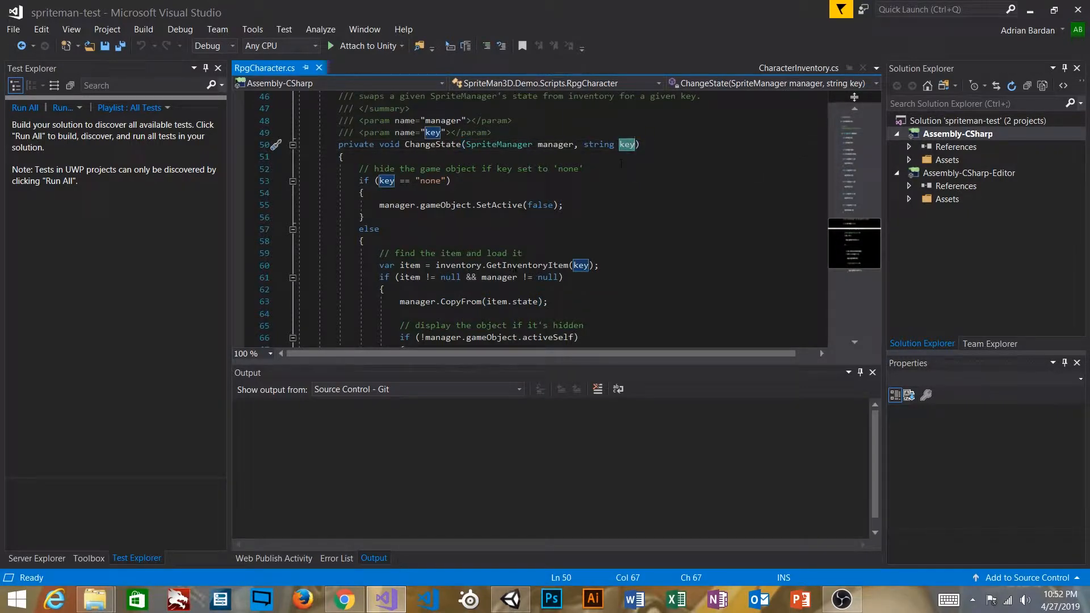
double_click(555, 147)
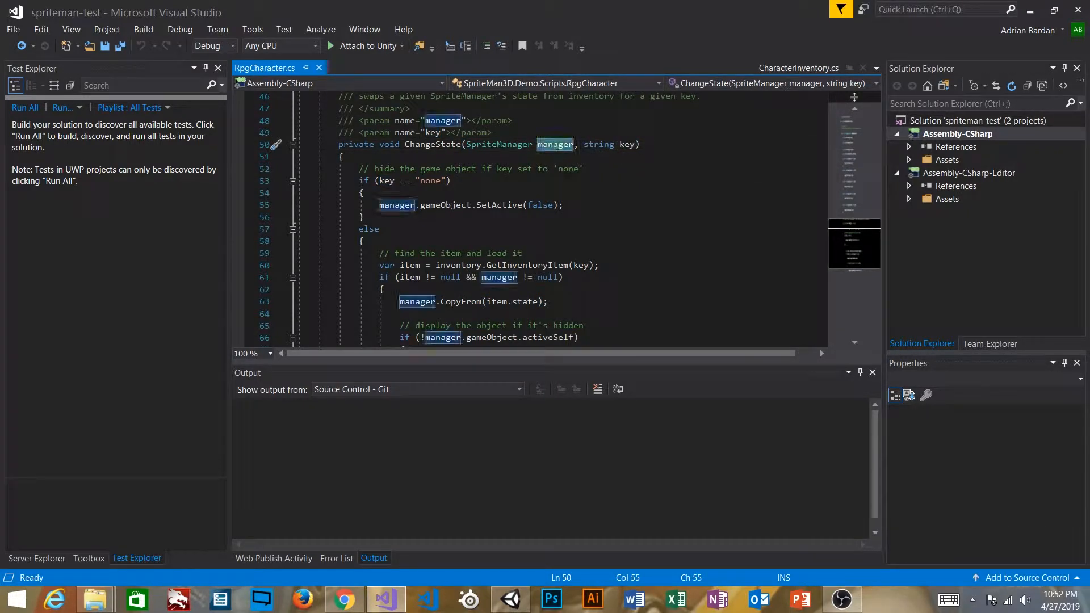
scroll(528, 221, up, 6)
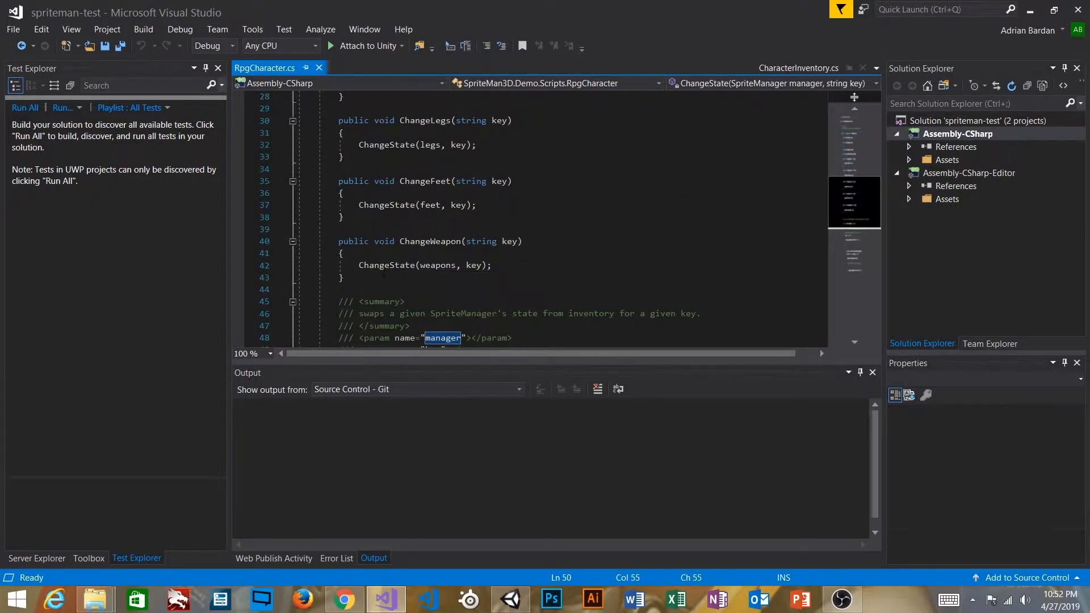
click(344, 277)
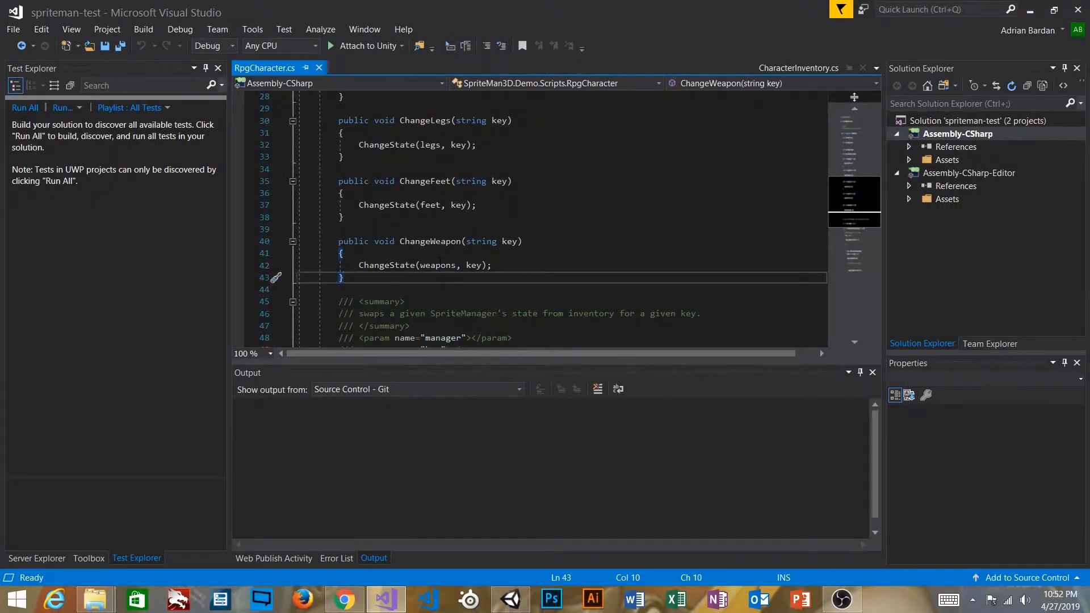
Return to the ChangeState method and examine the manager.CopyFrom(item.state) line that loads the inventory item's state.
scroll(446, 278, down, 8)
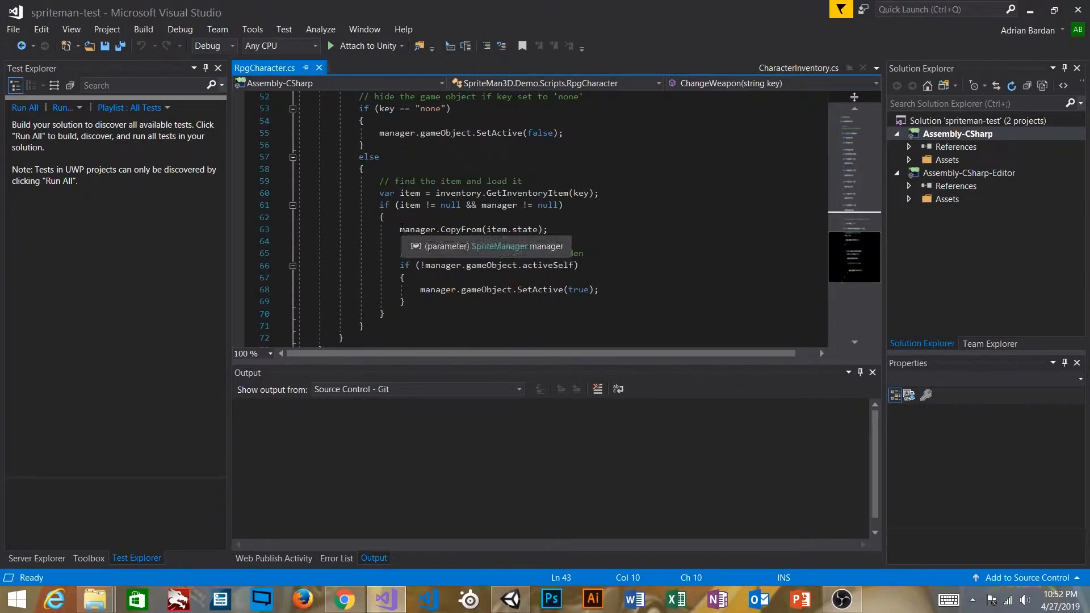
drag(399, 229, 503, 229)
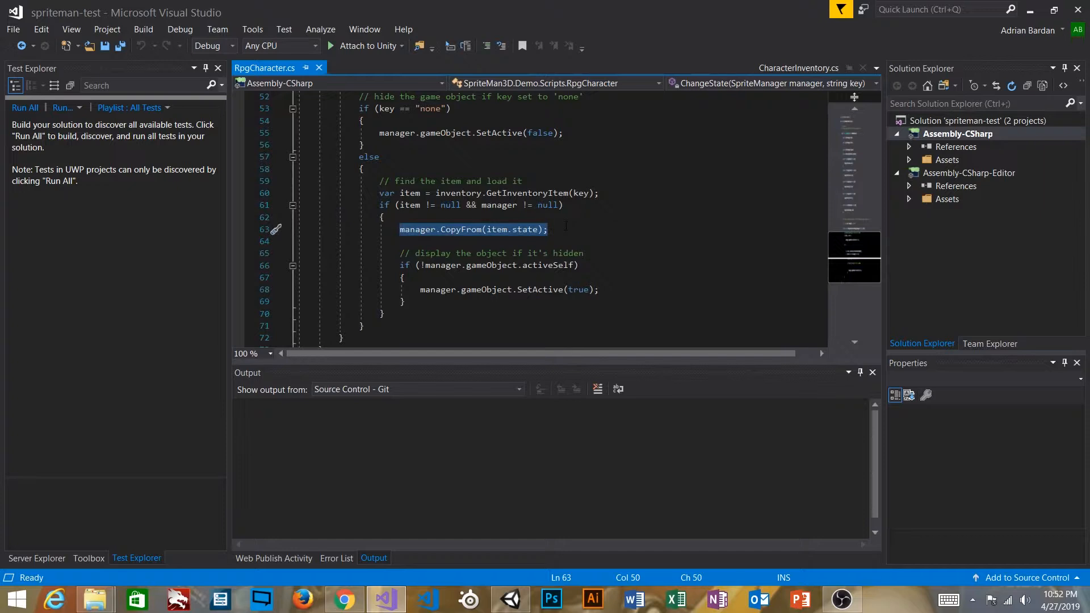
click(560, 231)
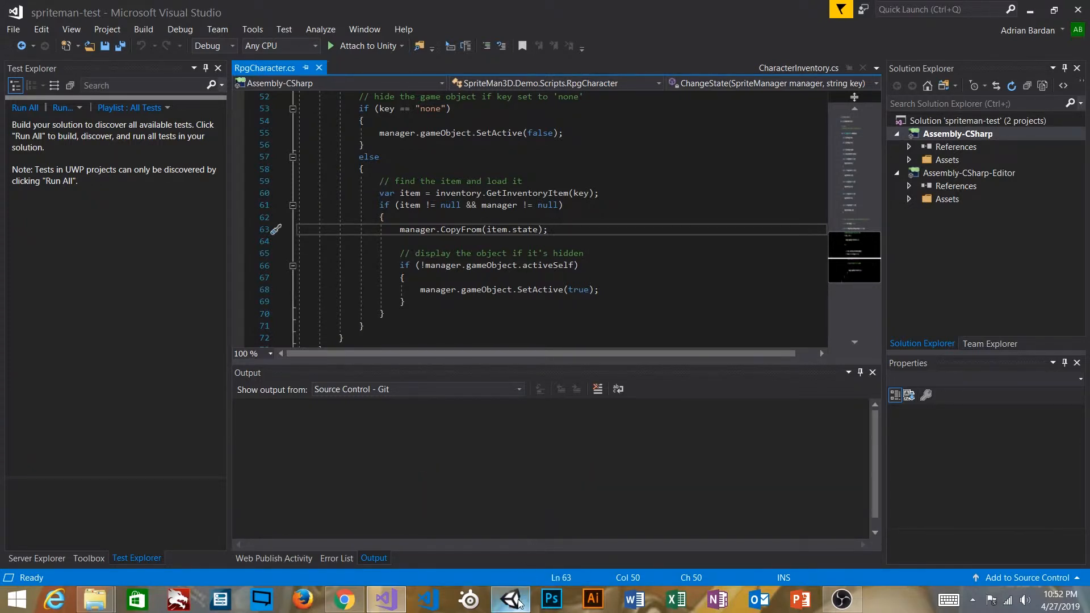
Switch back to Unity and expand the weapon.longsword entry in the Inventory's Character Inventory component to view its key and state.
mouse_move(511, 593)
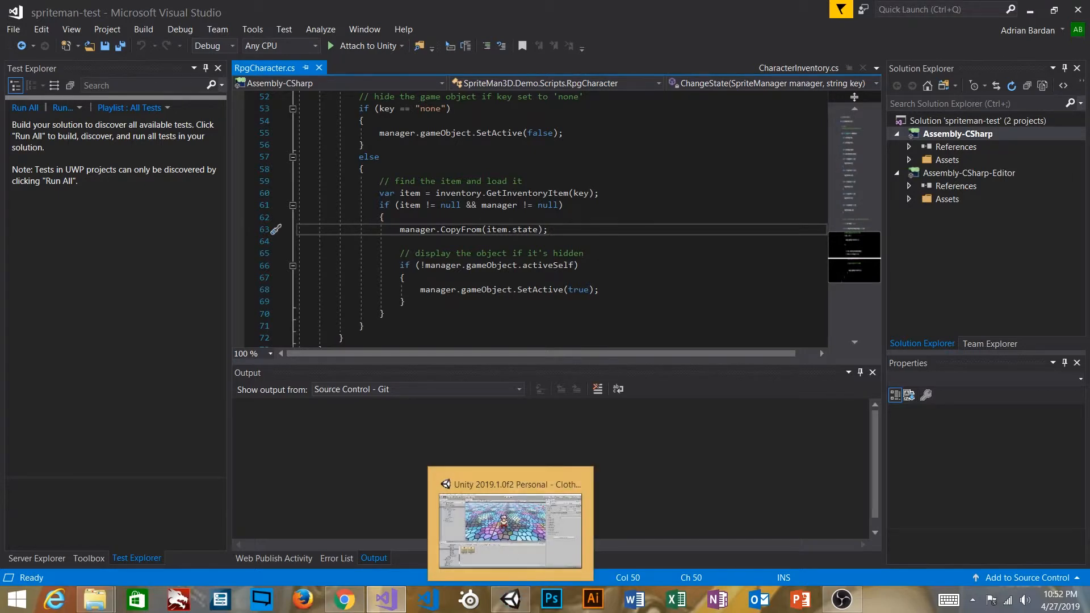
click(517, 608)
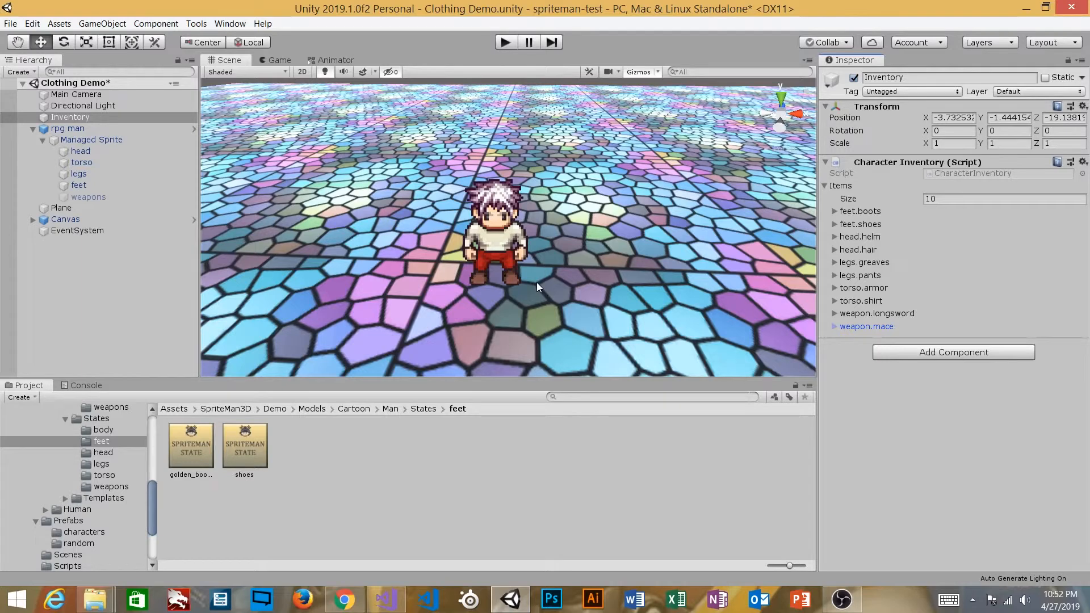
click(860, 314)
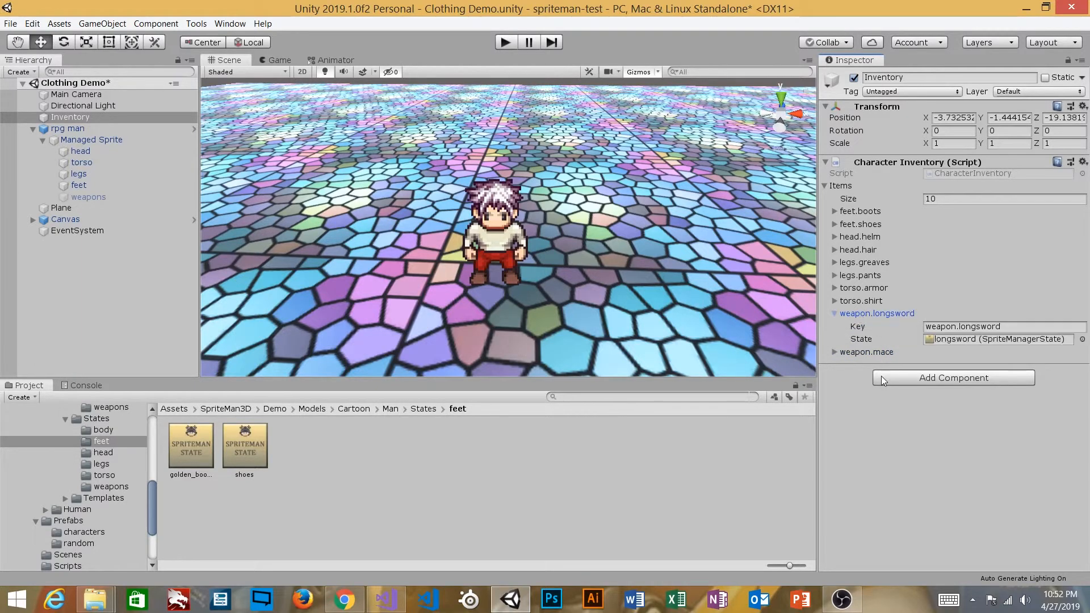